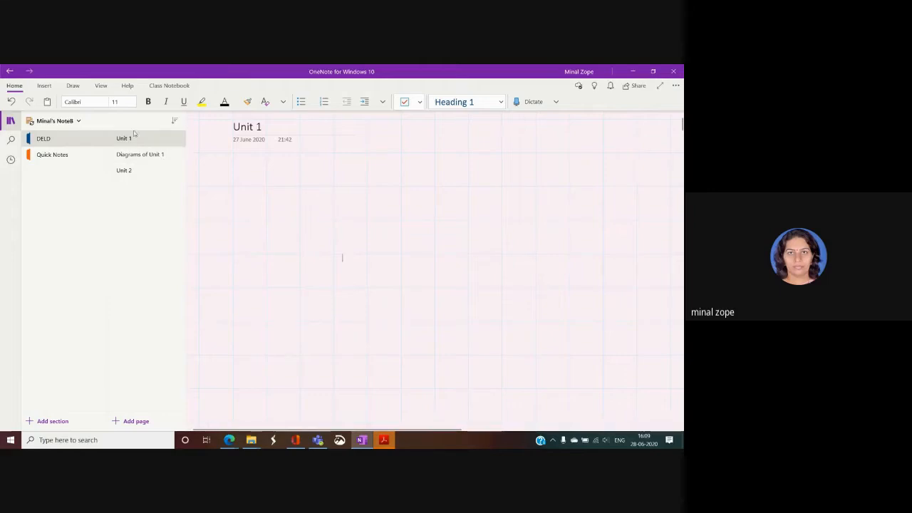
Browse the Insert, Draw, View and Help ribbon commands, then return to Home.
{"action": "left_click", "coordinate": [44, 86]}
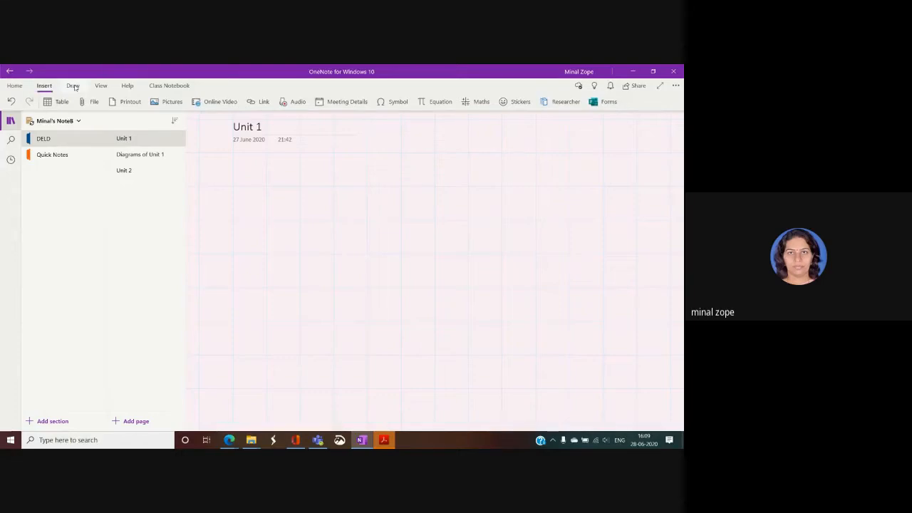
{"action": "left_click", "coordinate": [74, 86]}
{"action": "left_click", "coordinate": [101, 86]}
{"action": "left_click", "coordinate": [121, 86]}
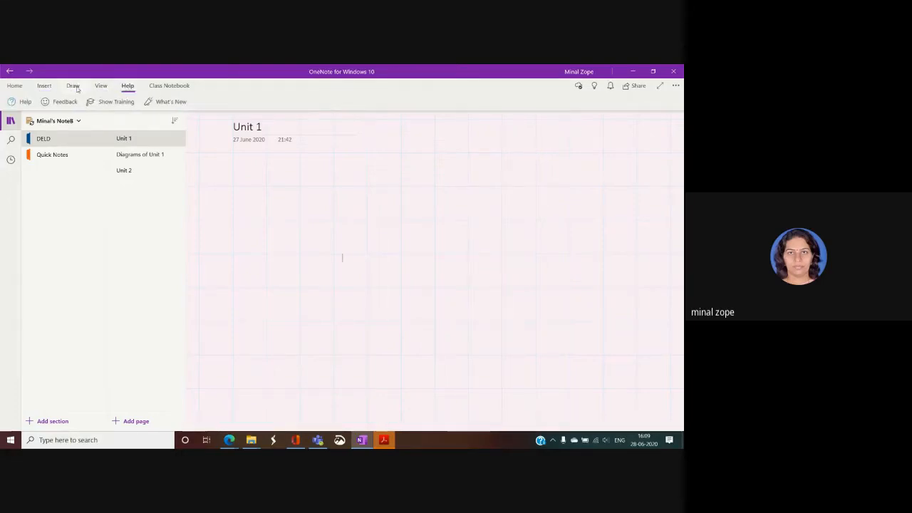
{"action": "left_click", "coordinate": [44, 86]}
{"action": "left_click", "coordinate": [15, 86]}
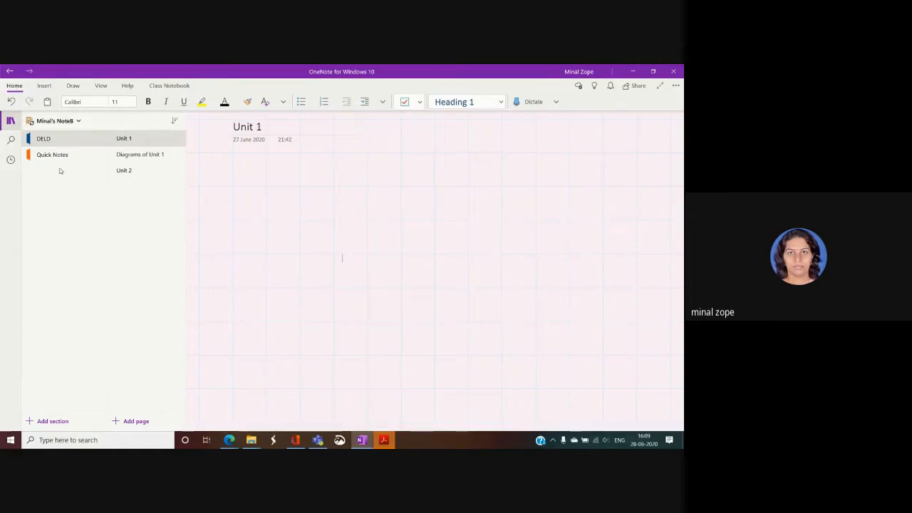
Move between the Unit 1 and Diagrams of Unit 1 pages, ending back on Unit 1.
{"action": "left_click", "coordinate": [62, 122]}
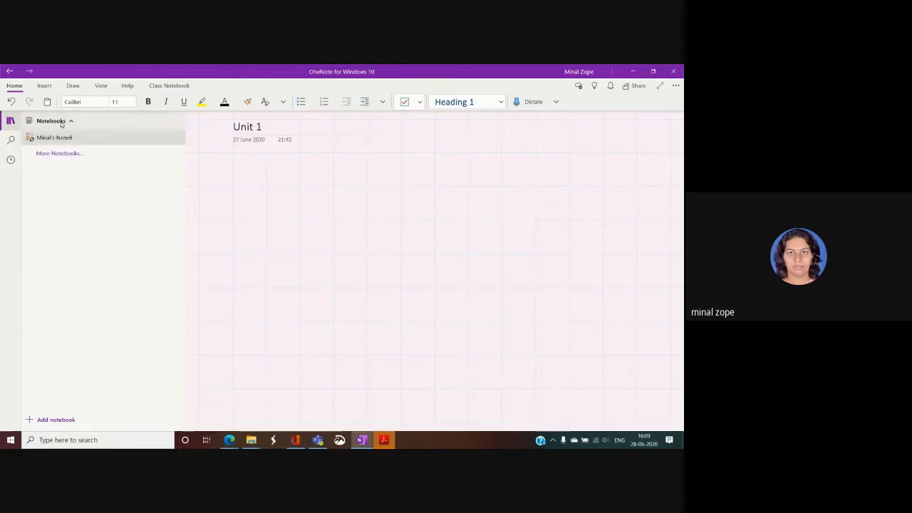
{"action": "left_click", "coordinate": [57, 141]}
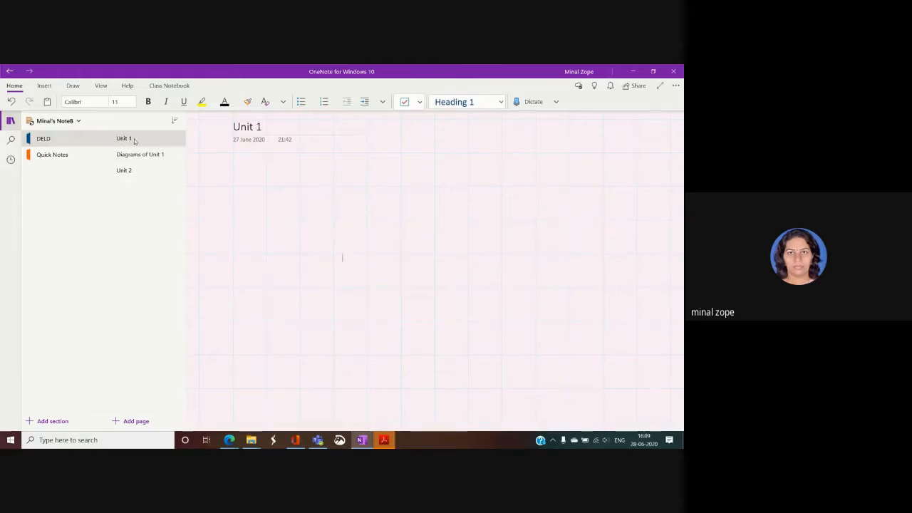
{"action": "left_click", "coordinate": [136, 141]}
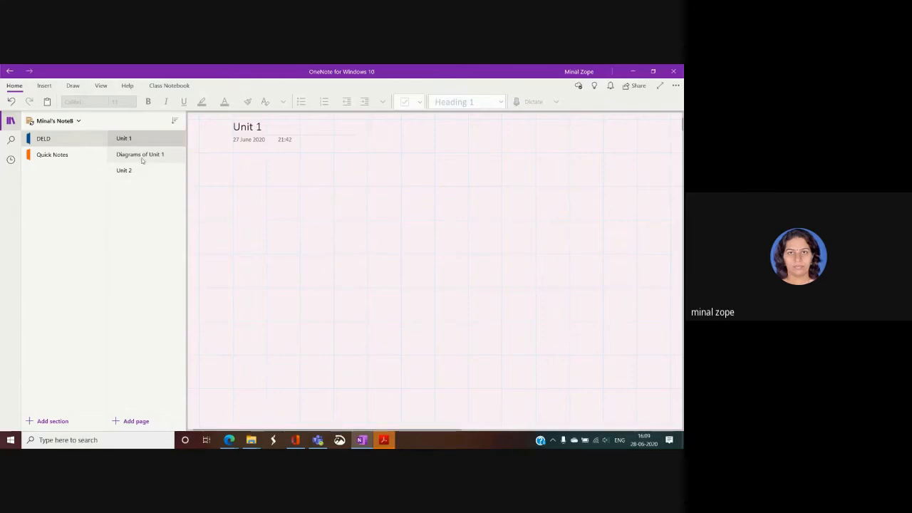
{"action": "left_click", "coordinate": [142, 158]}
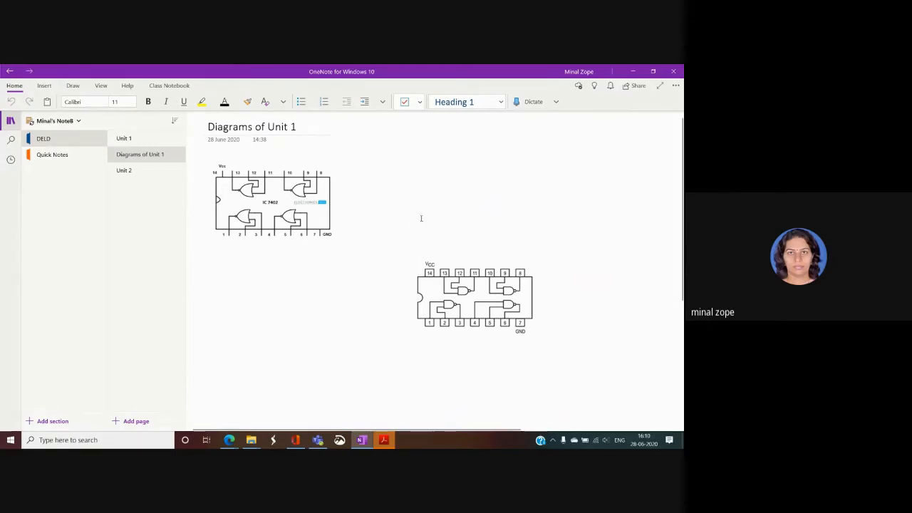
{"action": "left_click", "coordinate": [127, 139]}
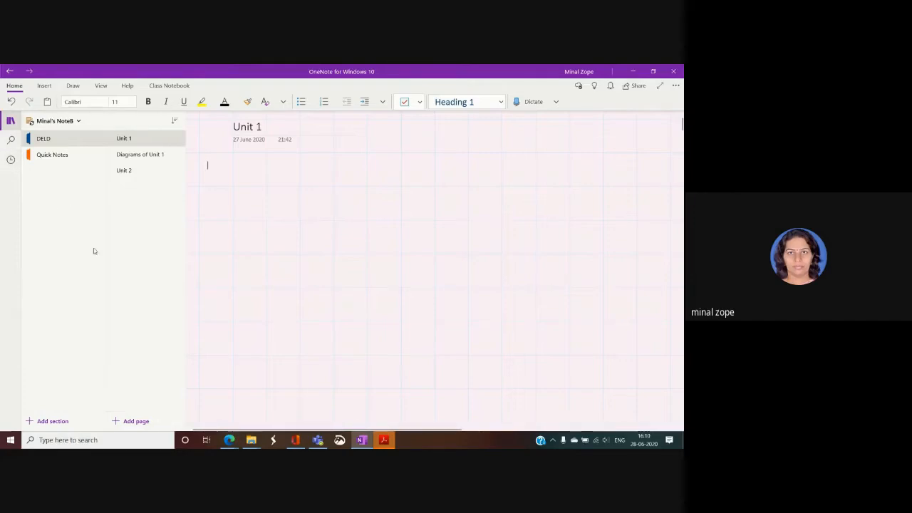
{"action": "right_click", "coordinate": [55, 195]}
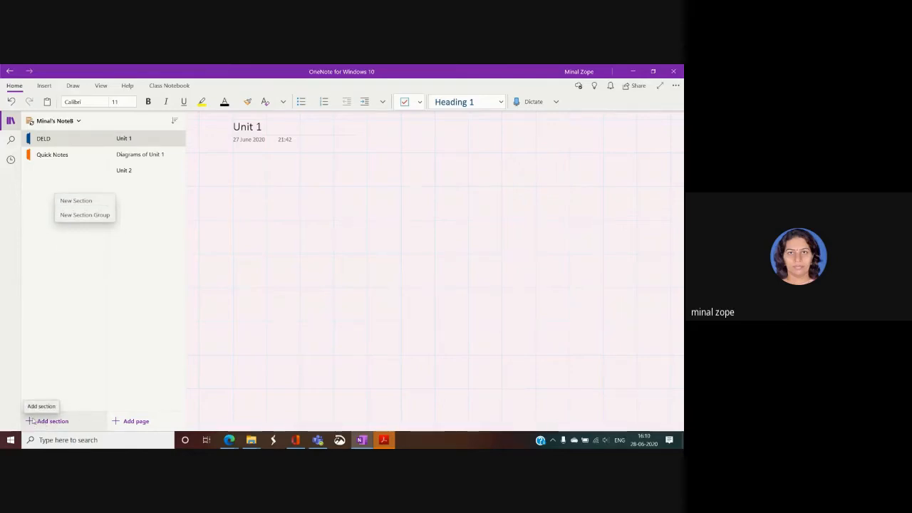
{"action": "left_click", "coordinate": [62, 325]}
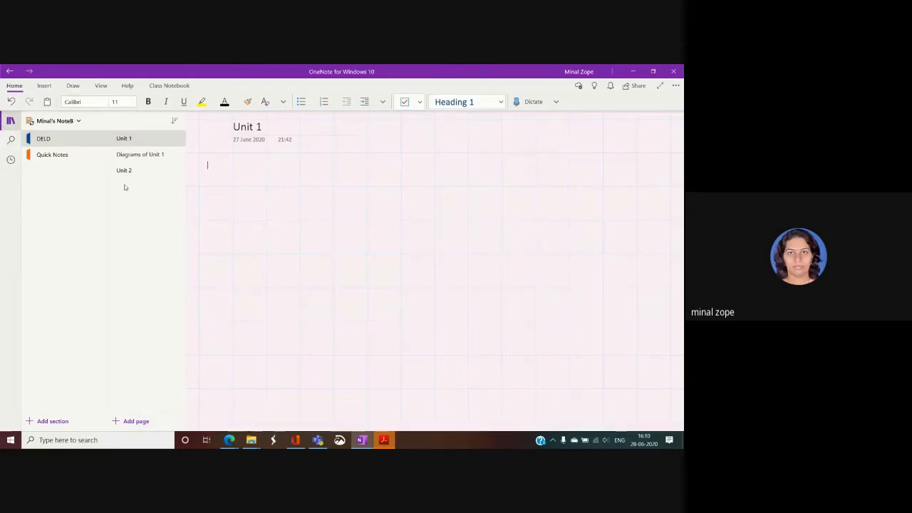
Insert a 3 x 4 table on the Unit 1 page.
{"action": "left_click", "coordinate": [44, 86]}
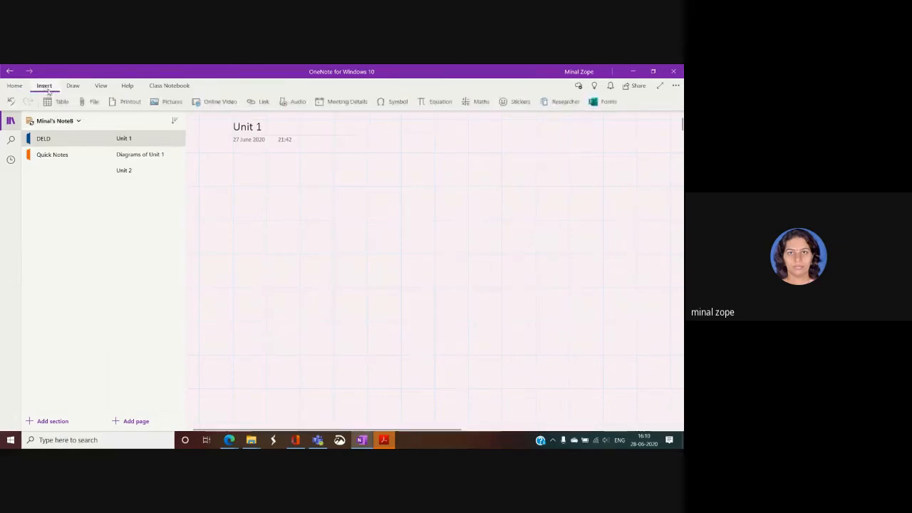
{"action": "left_click", "coordinate": [59, 102]}
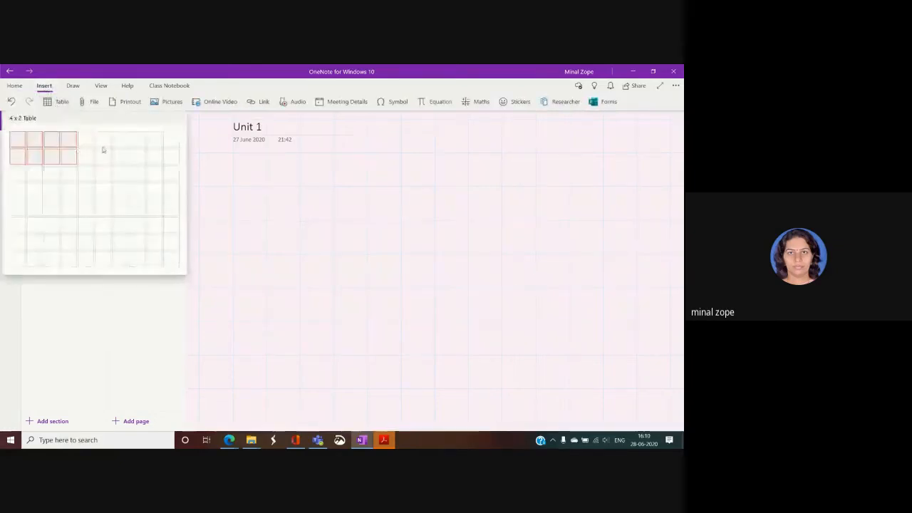
{"action": "left_click", "coordinate": [62, 101]}
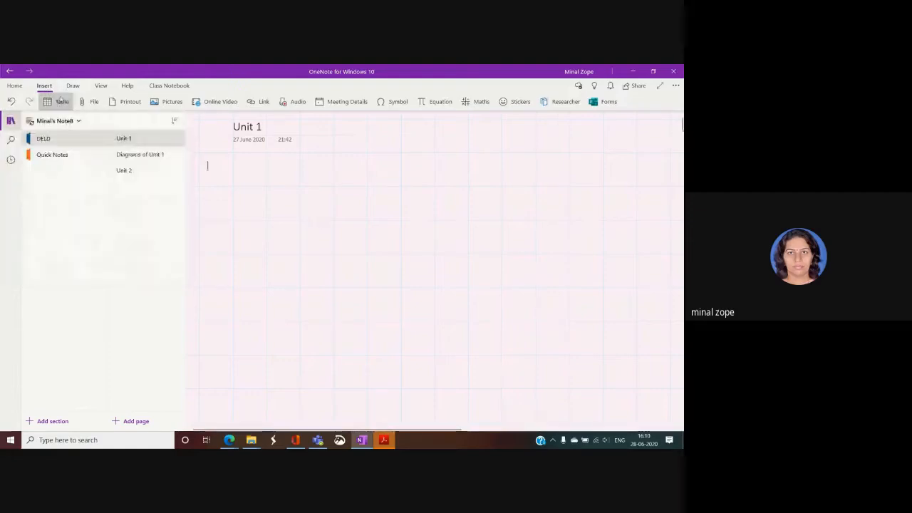
{"action": "left_click", "coordinate": [62, 102]}
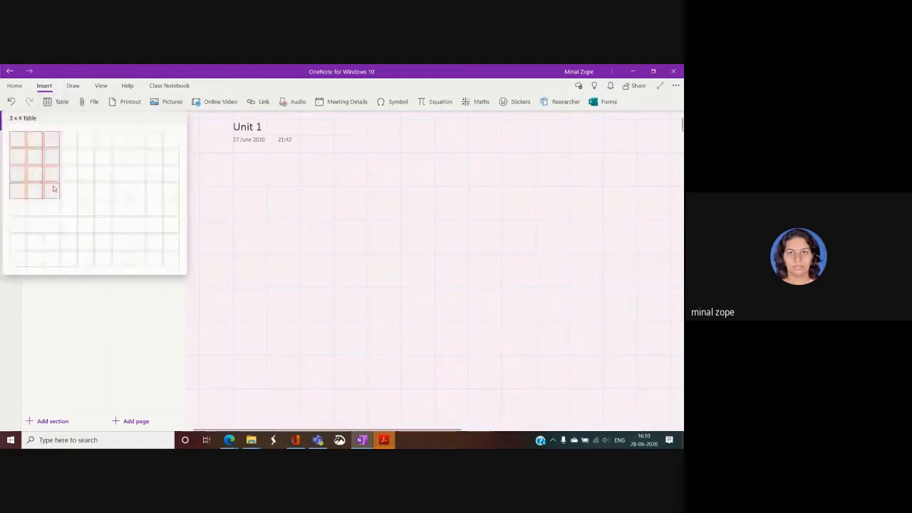
{"action": "left_click", "coordinate": [54, 215]}
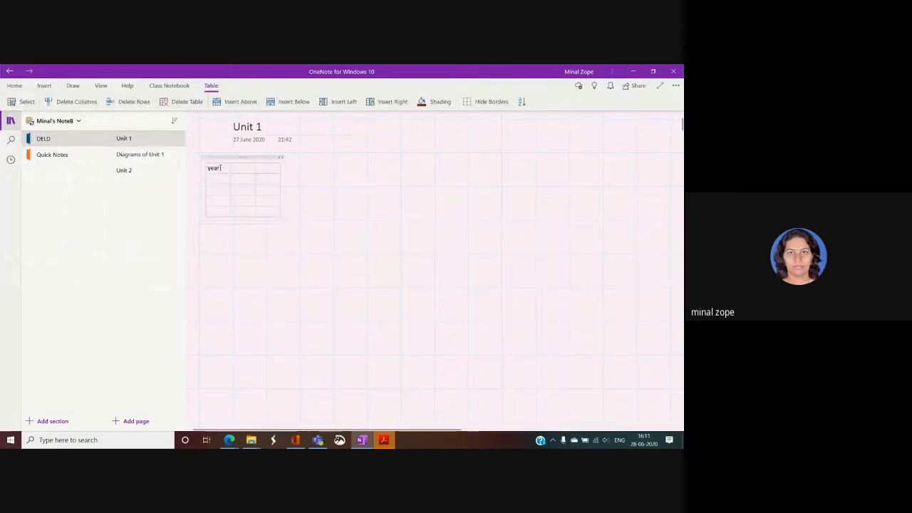
Fill the first row with Year, 16 and a long number, widen it, and highlight it yellow.
{"action": "type", "text": "r"}
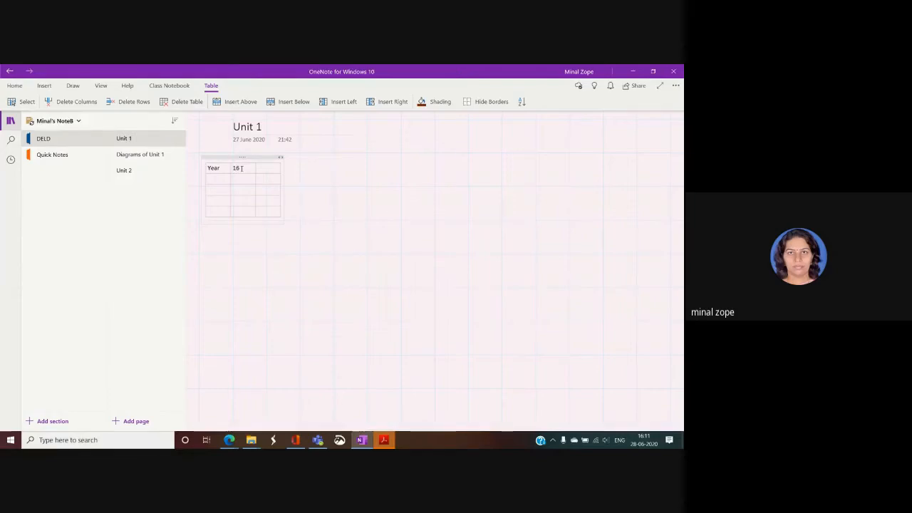
{"action": "type", "text": "6"}
{"action": "left_click", "coordinate": [266, 167]}
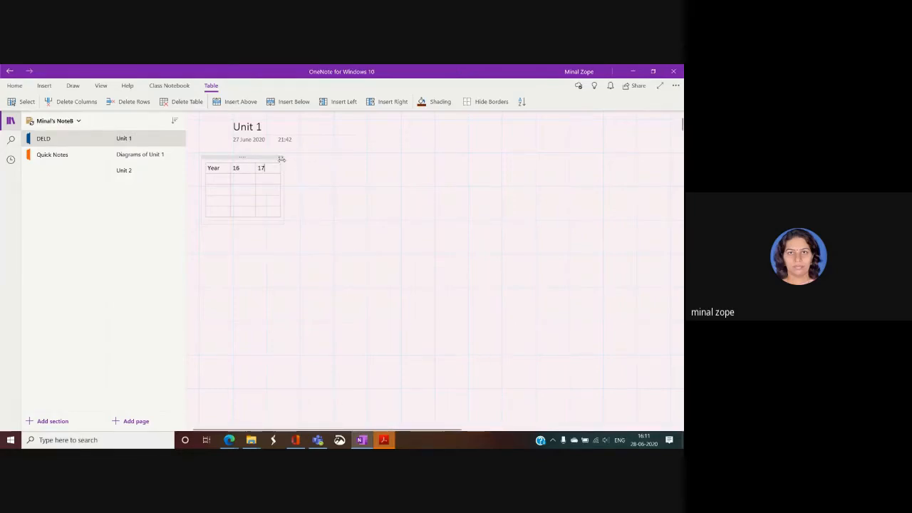
{"action": "left_click_drag", "start_coordinate": [282, 158], "coordinate": [290, 177]}
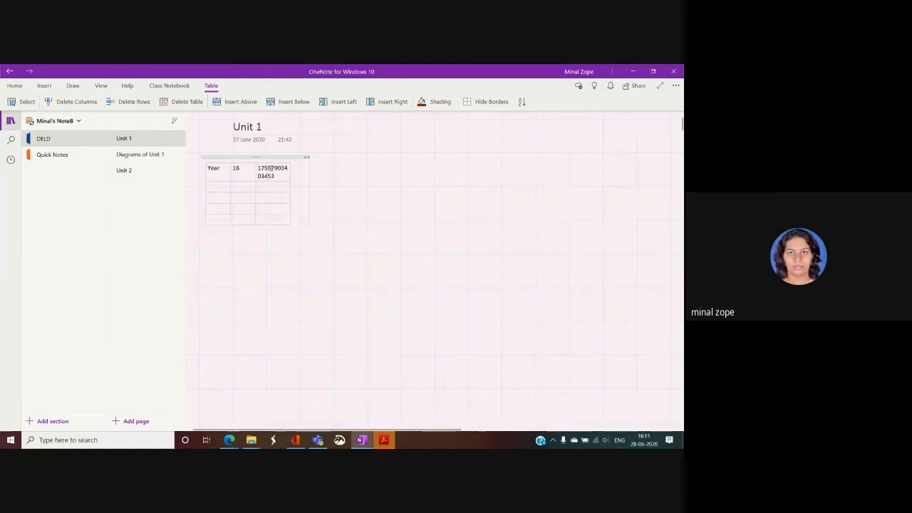
{"action": "left_click_drag", "start_coordinate": [289, 175], "coordinate": [297, 175]}
{"action": "left_click_drag", "start_coordinate": [230, 182], "coordinate": [277, 175]}
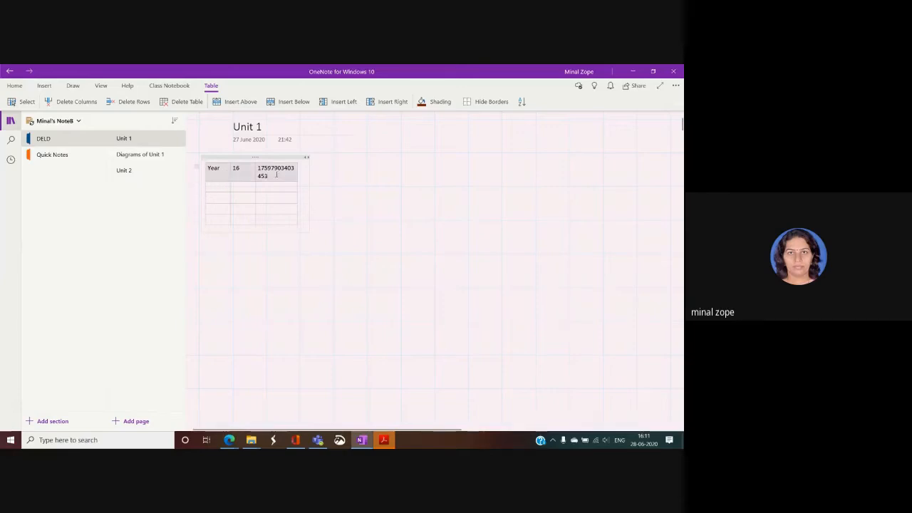
{"action": "key", "text": "ctrl+alt+h"}
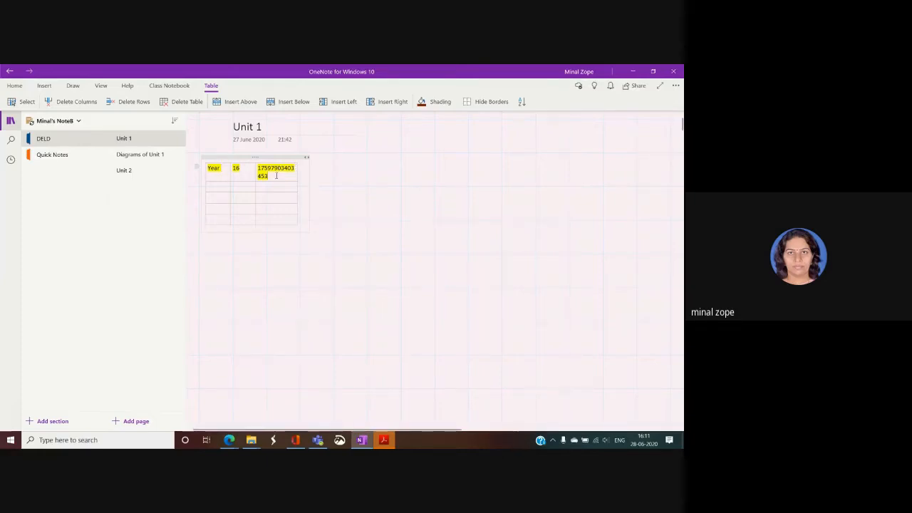
Shade the third header cell orange.
{"action": "right_click", "coordinate": [277, 175]}
{"action": "left_click", "coordinate": [363, 161]}
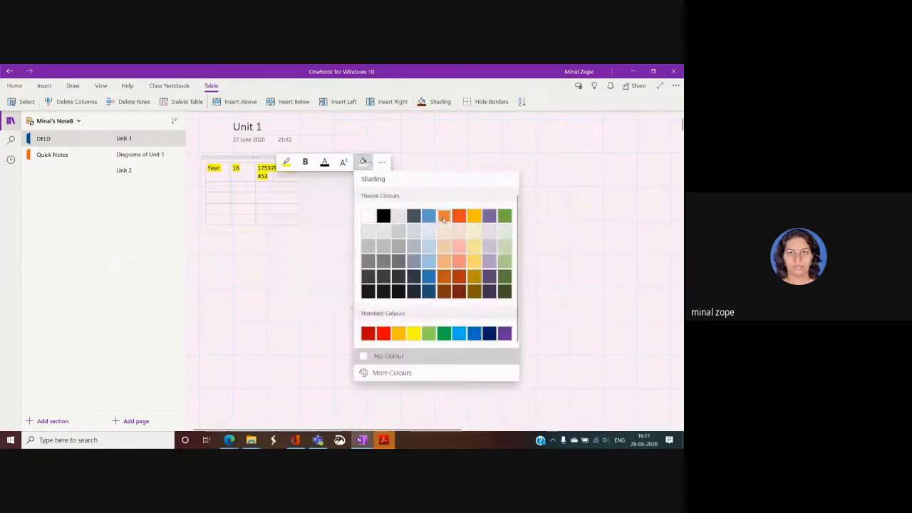
{"action": "left_click", "coordinate": [443, 216]}
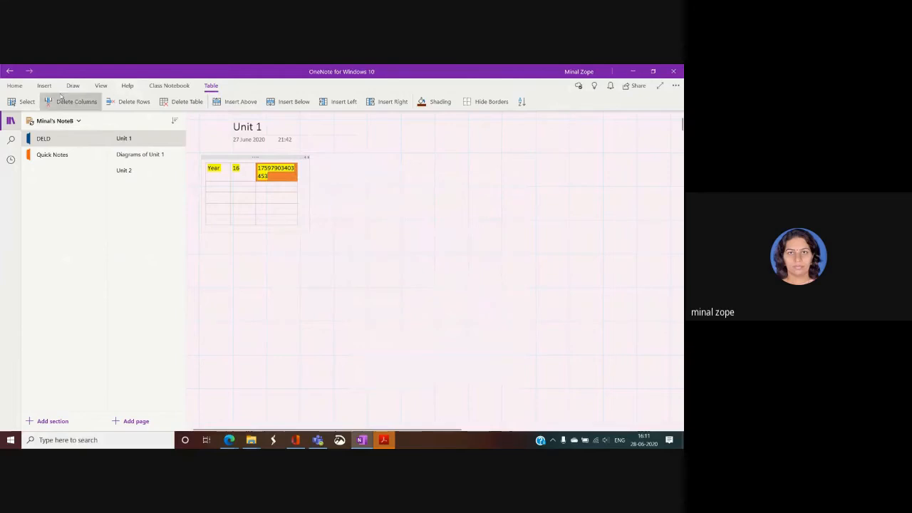
Add an empty row above the second row and a new column right of the third.
{"action": "left_click", "coordinate": [214, 88]}
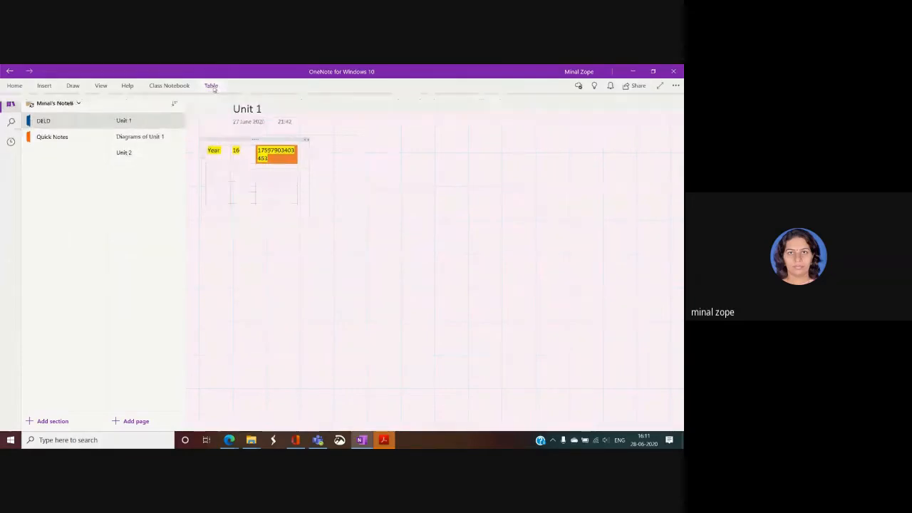
{"action": "left_click", "coordinate": [214, 88]}
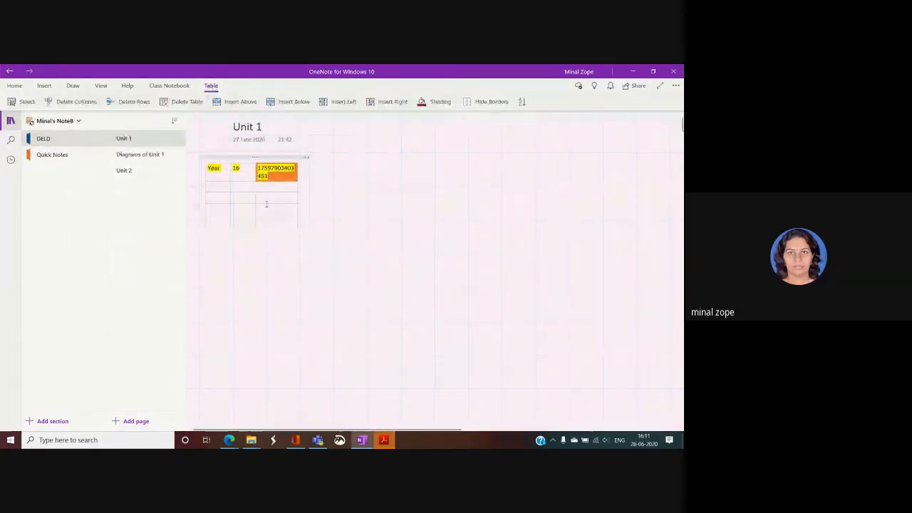
{"action": "left_click_drag", "start_coordinate": [245, 188], "coordinate": [269, 186]}
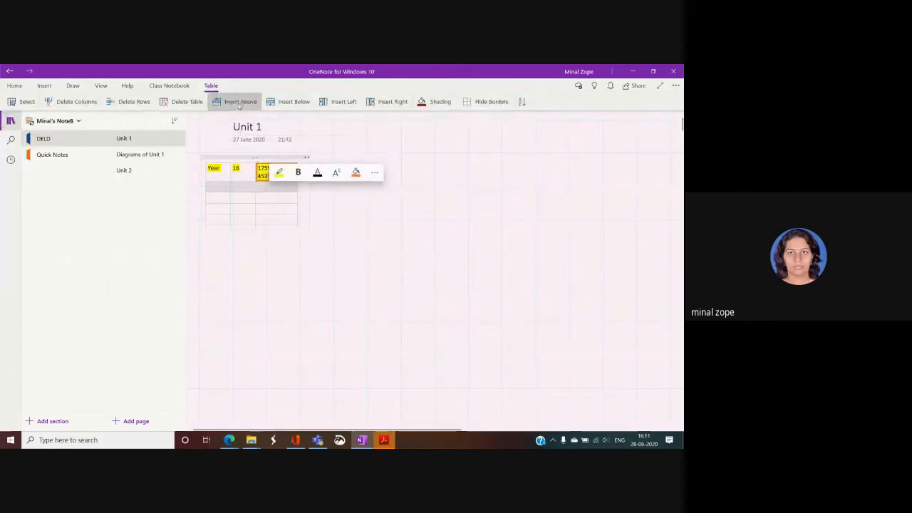
{"action": "left_click", "coordinate": [239, 104]}
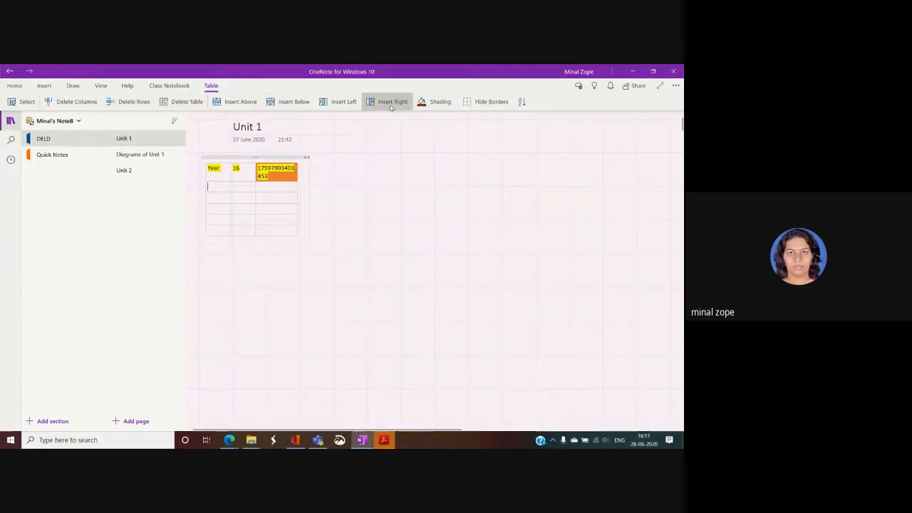
{"action": "left_click_drag", "start_coordinate": [274, 185], "coordinate": [269, 232]}
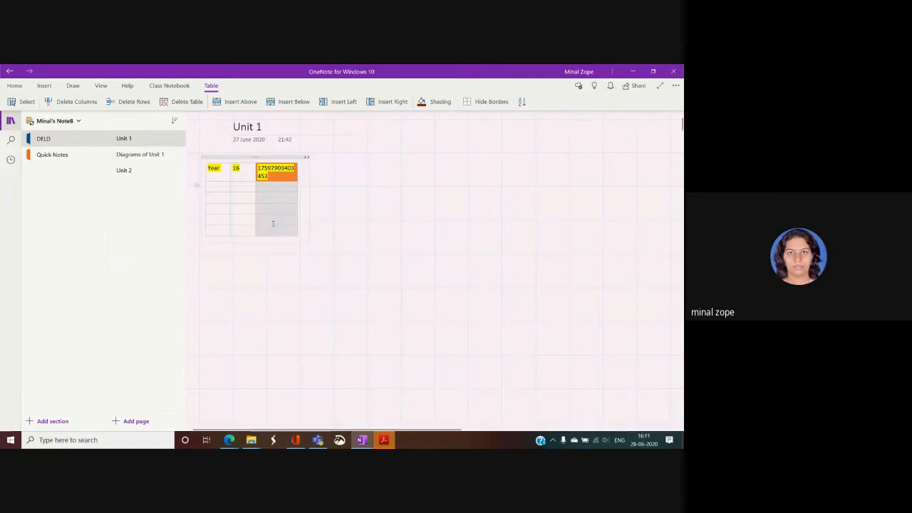
{"action": "left_click", "coordinate": [393, 102]}
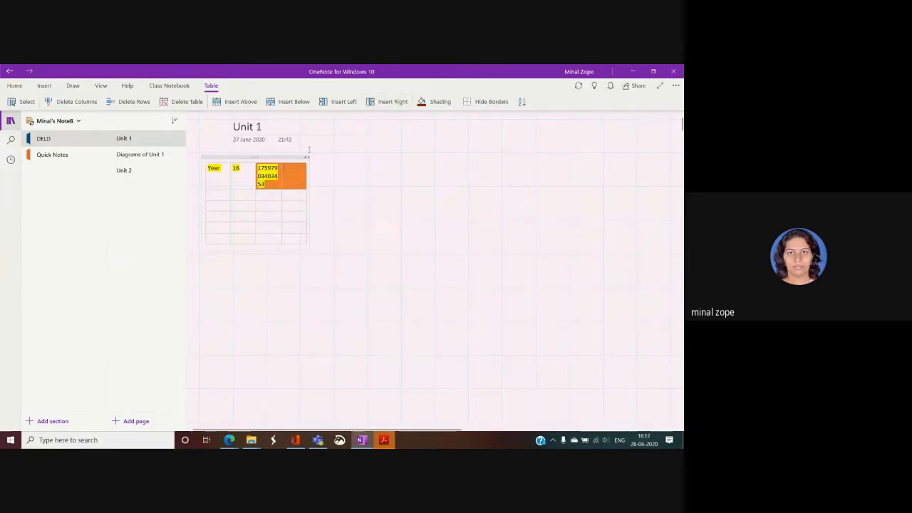
Start a new note right of the table with three lines of placeholder text.
{"action": "left_click", "coordinate": [351, 222]}
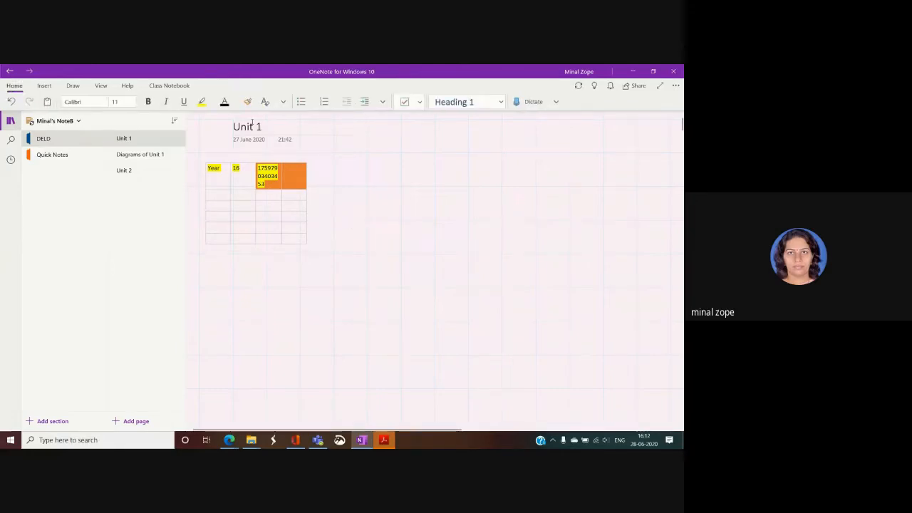
{"action": "left_click", "coordinate": [396, 179]}
{"action": "type", "text": "Gfsdjfs hfkjd "}
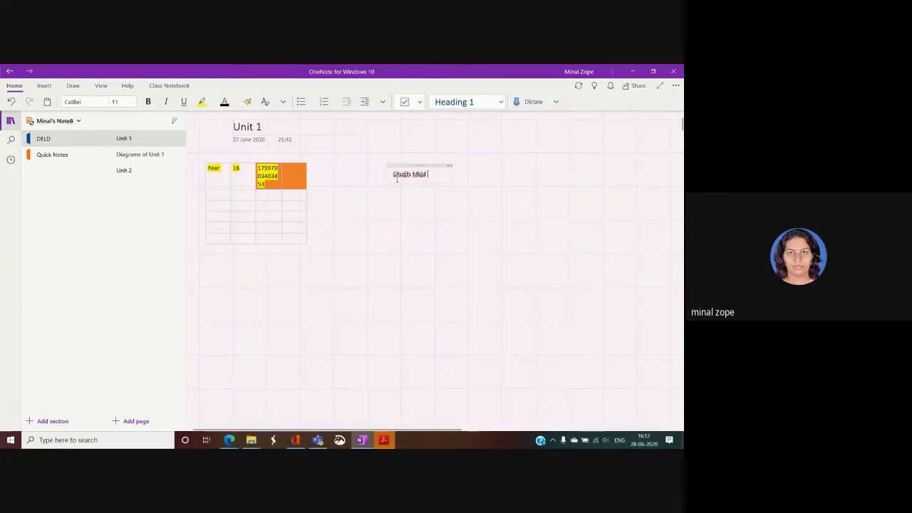
{"action": "type", "text": "hfkjsdh hfskjd"}
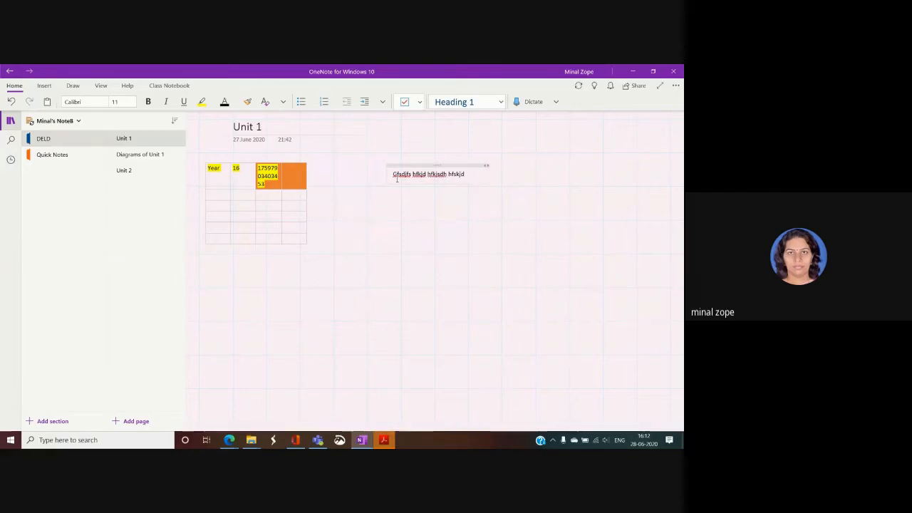
{"action": "type", "text": " hjfksj"}
{"action": "key", "text": "Return"}
{"action": "type", "text": "hs"}
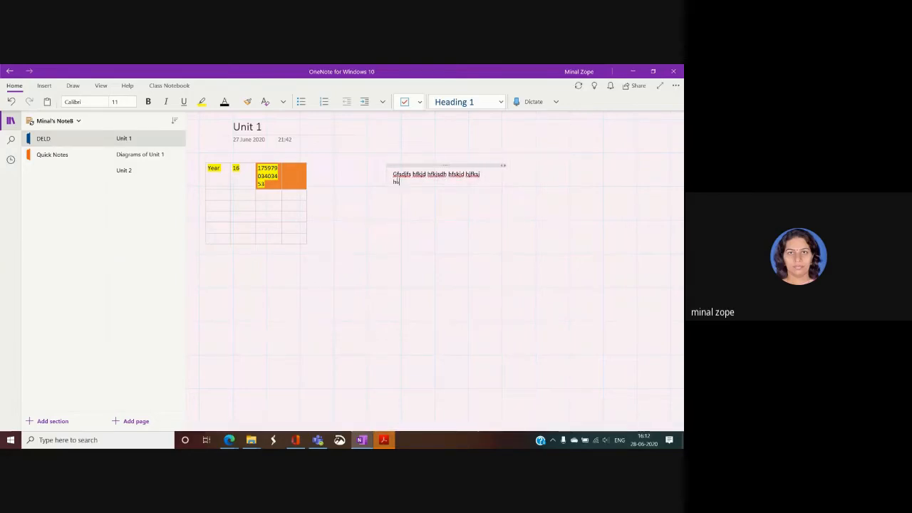
{"action": "type", "text": "kfj"}
{"action": "key", "text": "Return"}
{"action": "type", "text": "jhfk"}
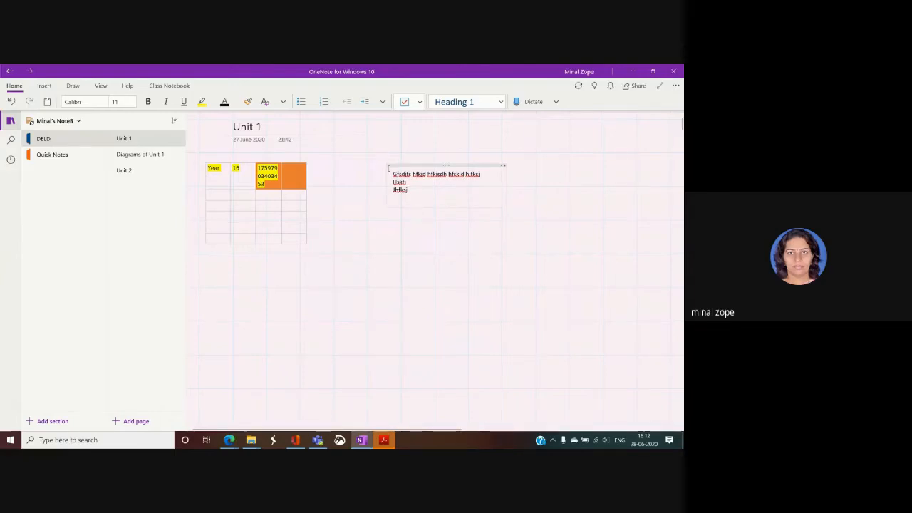
Set the note's first line to Agency FB at size 20.
{"action": "left_click_drag", "start_coordinate": [391, 173], "coordinate": [480, 174]}
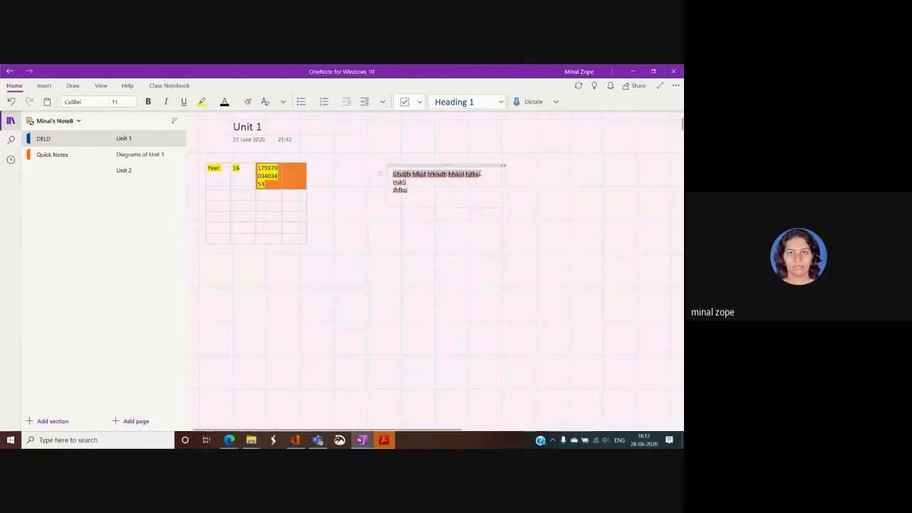
{"action": "left_click", "coordinate": [105, 102]}
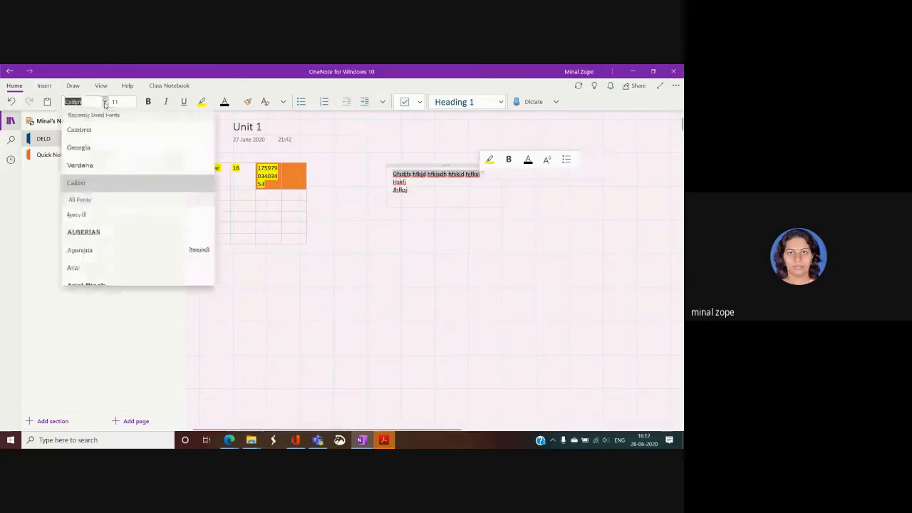
{"action": "left_click", "coordinate": [77, 215]}
{"action": "left_click", "coordinate": [134, 102]}
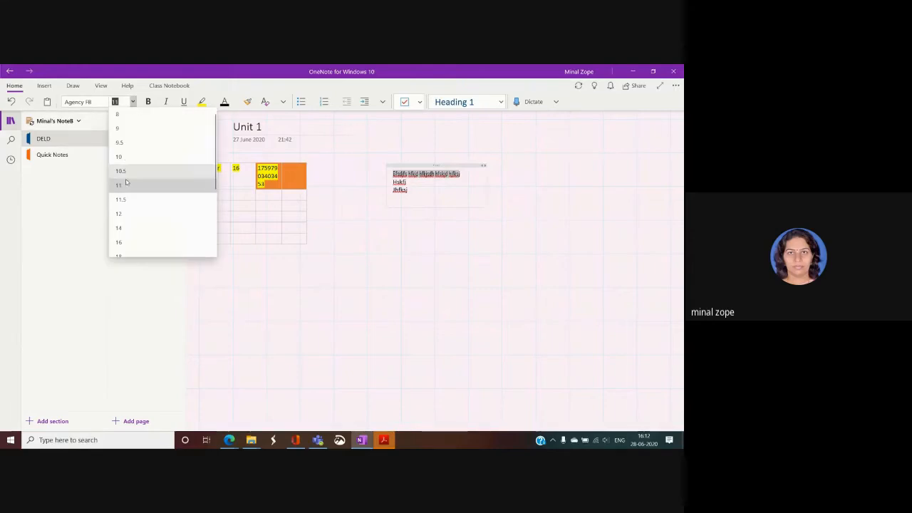
{"action": "scroll", "coordinate": [127, 242], "scroll_direction": "down", "scroll_amount": 1}
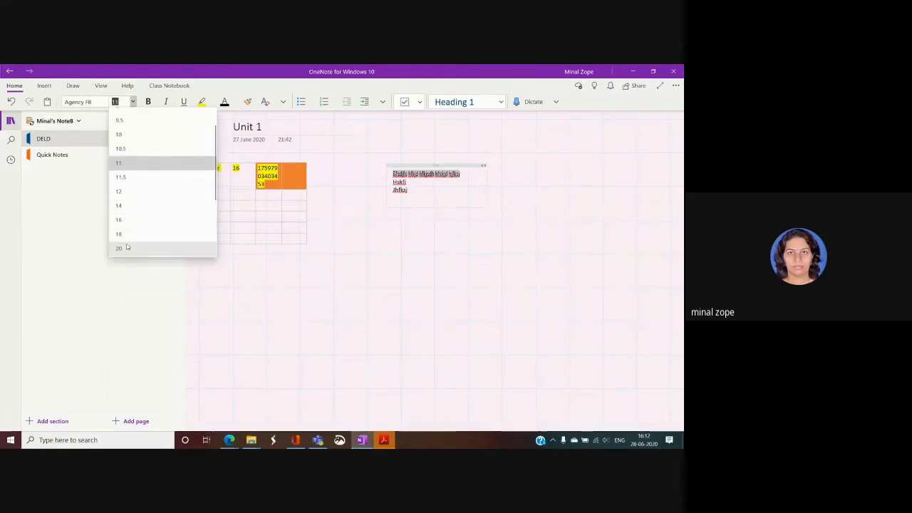
{"action": "left_click", "coordinate": [118, 248]}
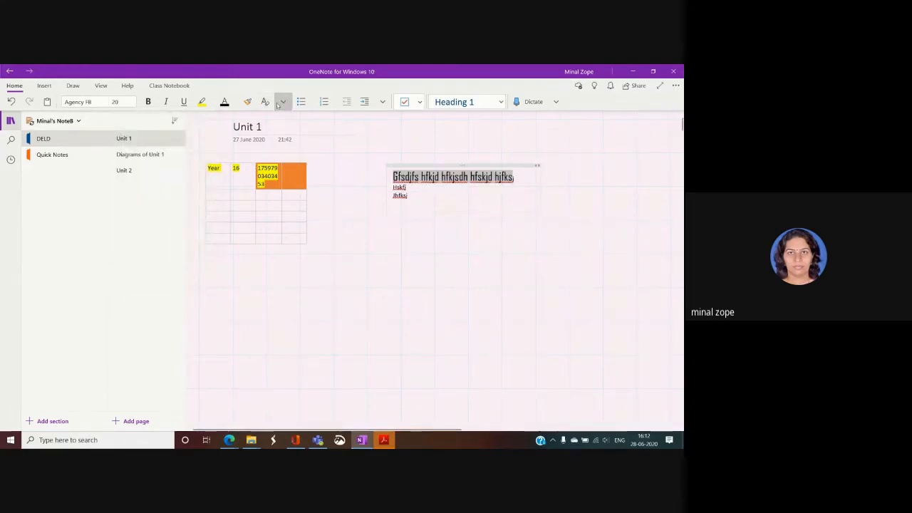
Colour the note's first line red.
{"action": "left_click", "coordinate": [235, 103]}
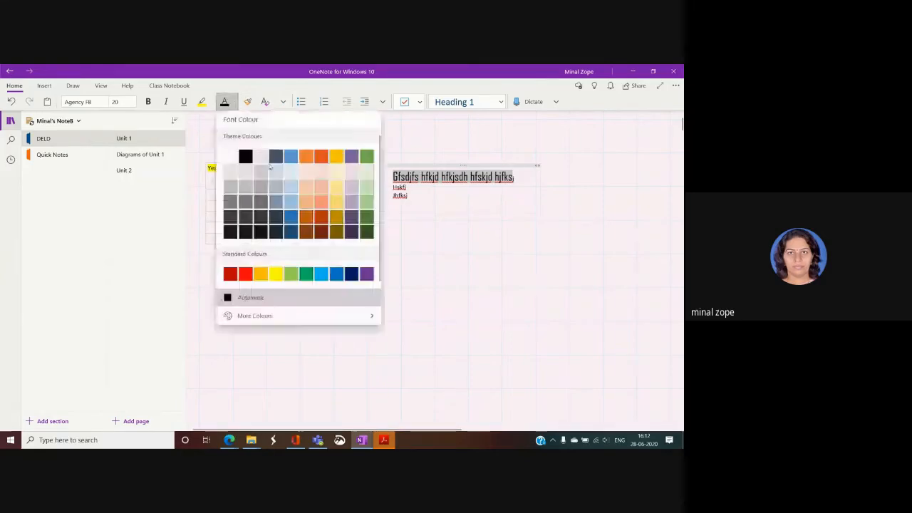
{"action": "left_click", "coordinate": [350, 236]}
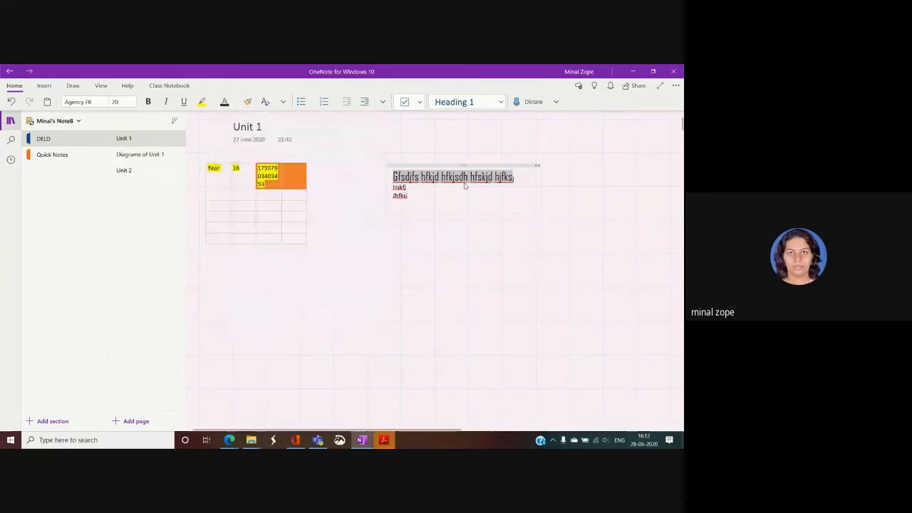
{"action": "left_click", "coordinate": [393, 255]}
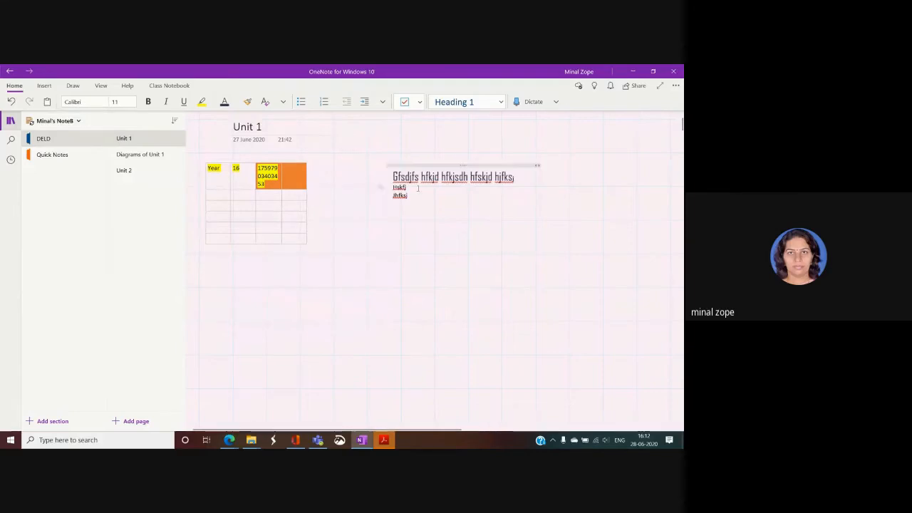
{"action": "left_click", "coordinate": [380, 176]}
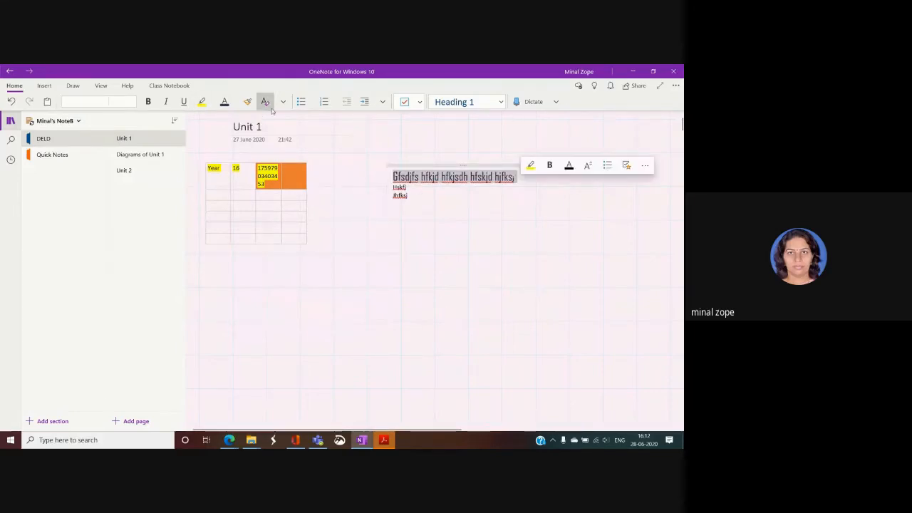
{"action": "left_click", "coordinate": [236, 104]}
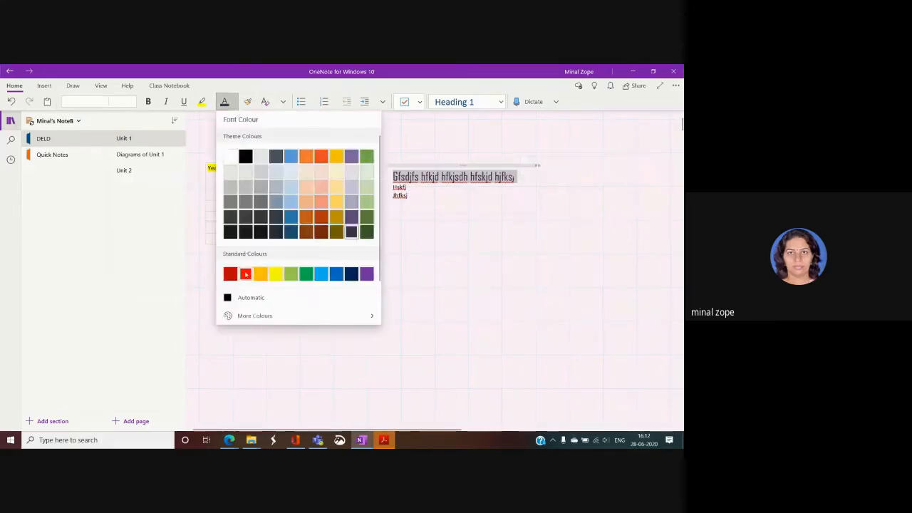
{"action": "left_click", "coordinate": [245, 273]}
{"action": "left_click", "coordinate": [460, 248]}
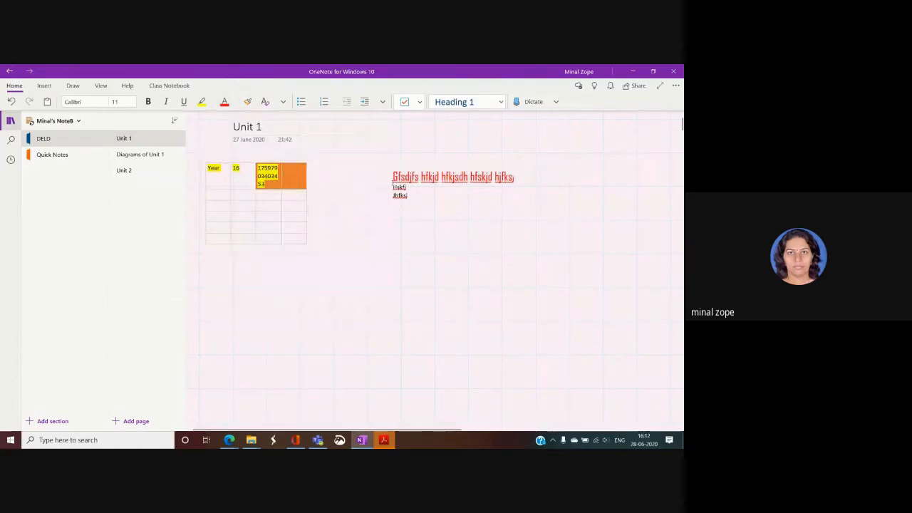
{"action": "left_click", "coordinate": [44, 86]}
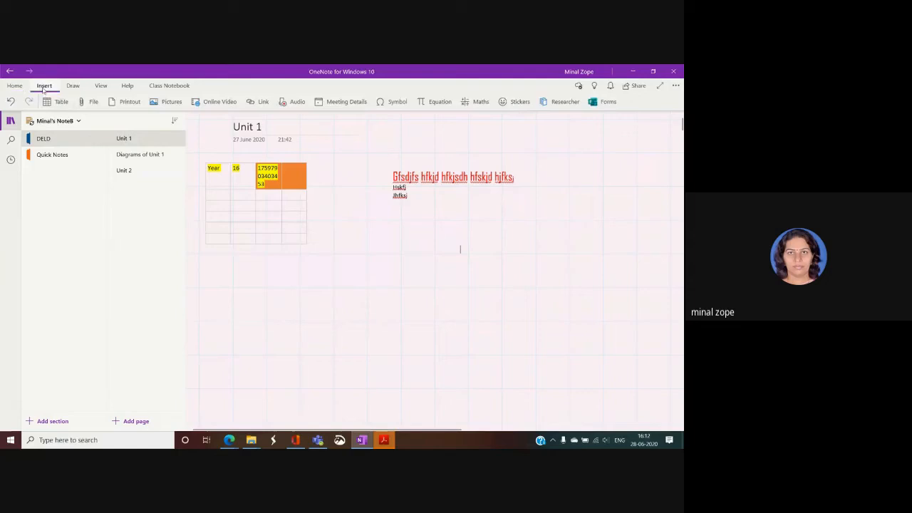
Attach the test presentation to the page, preview it in PowerPoint, and return to Unit 1.
{"action": "left_click", "coordinate": [89, 102]}
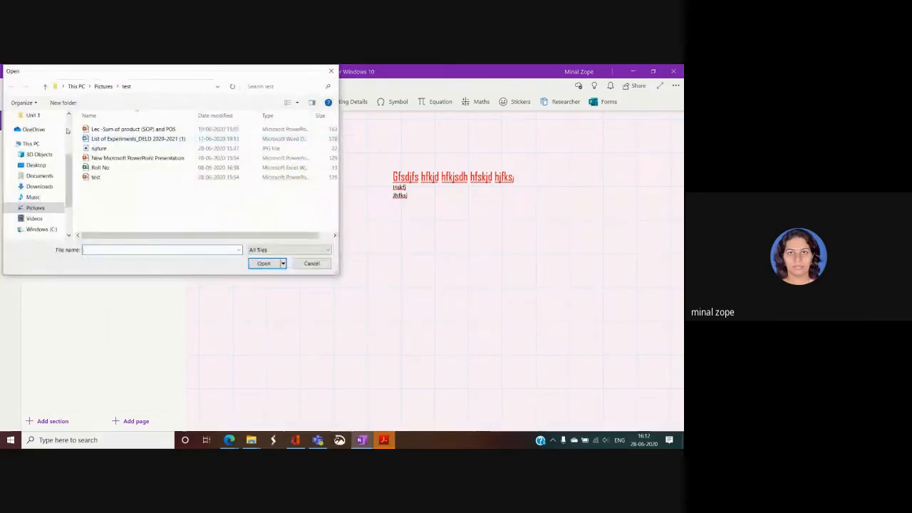
{"action": "left_click", "coordinate": [93, 177]}
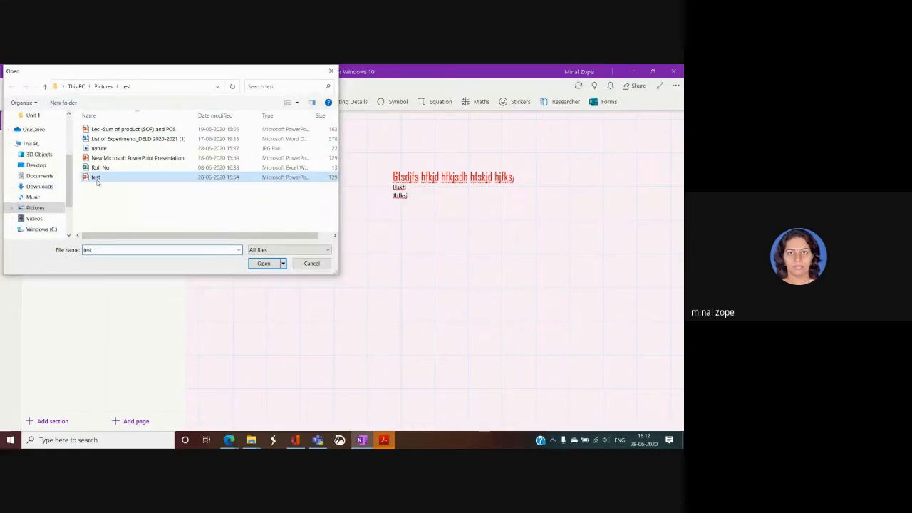
{"action": "left_click", "coordinate": [263, 263]}
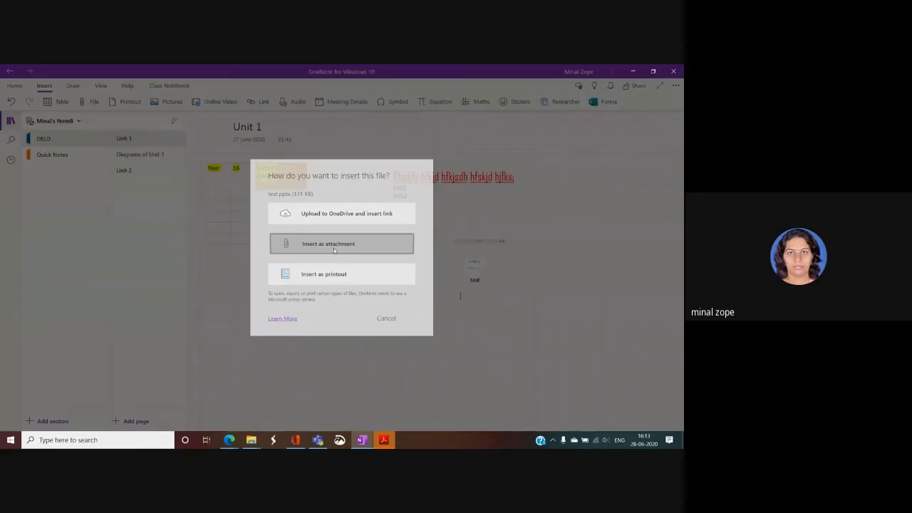
{"action": "left_click", "coordinate": [333, 248]}
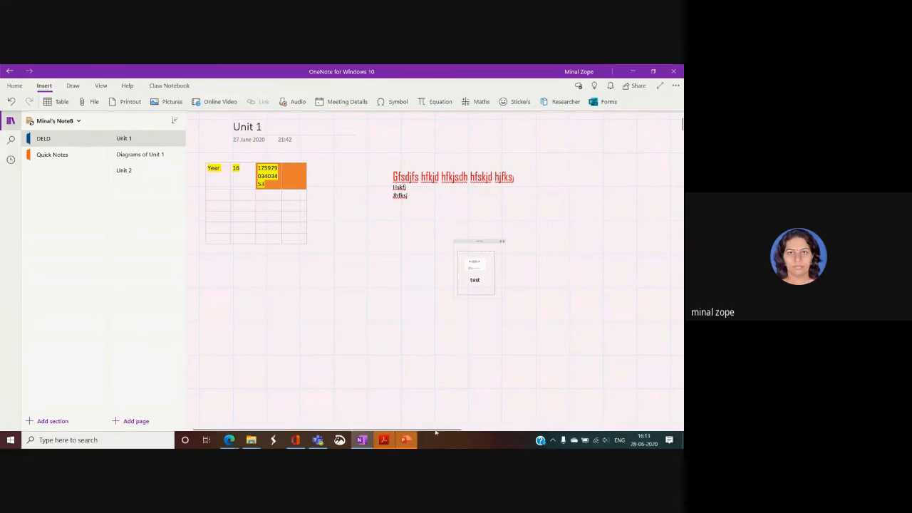
{"action": "left_click", "coordinate": [405, 441]}
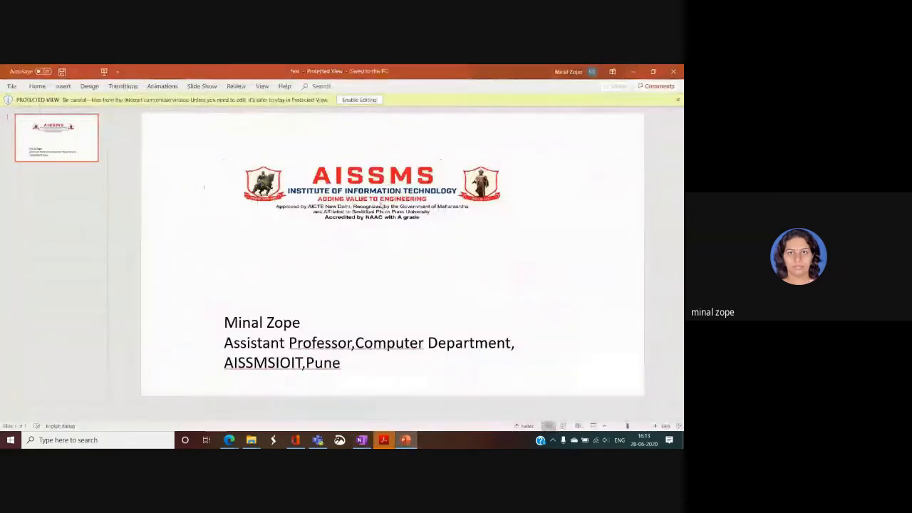
{"action": "left_click", "coordinate": [361, 439]}
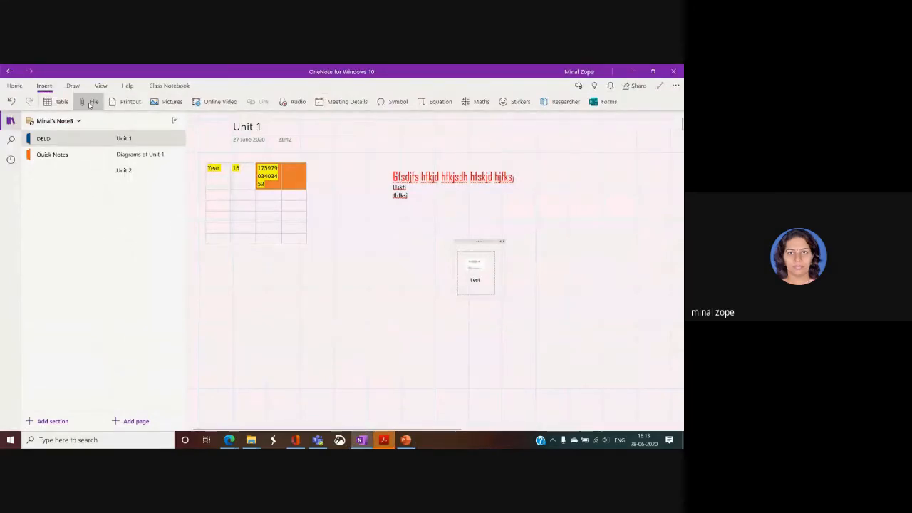
Attach the Roll No spreadsheet and move its icon beside the table.
{"action": "left_click", "coordinate": [90, 104]}
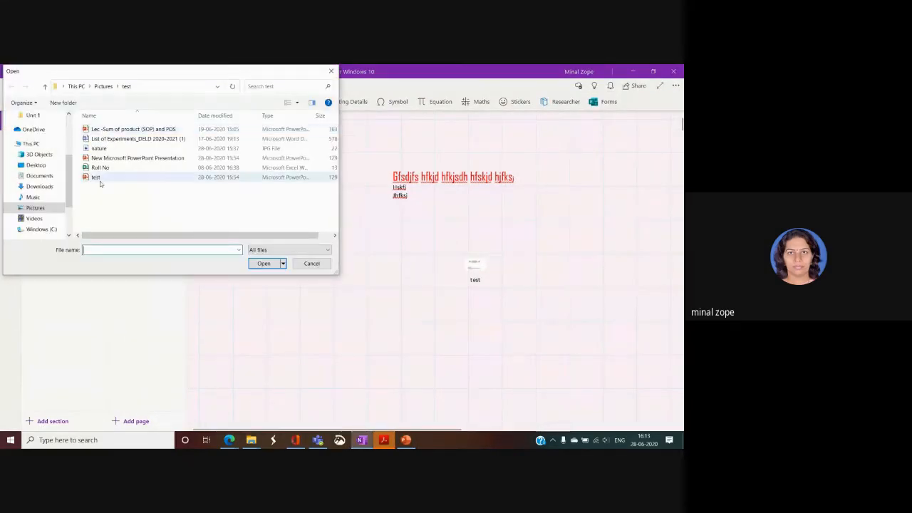
{"action": "left_click", "coordinate": [98, 169]}
{"action": "left_click", "coordinate": [263, 262]}
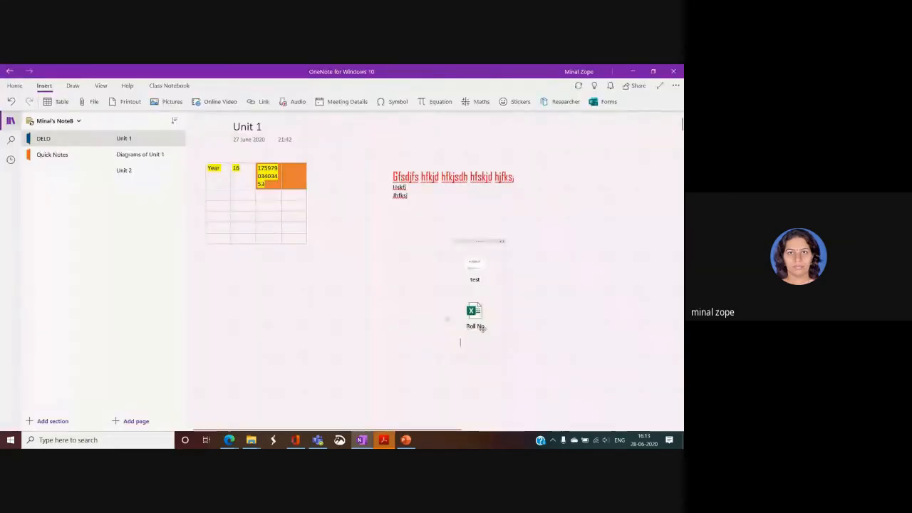
{"action": "left_click_drag", "start_coordinate": [478, 322], "coordinate": [352, 224]}
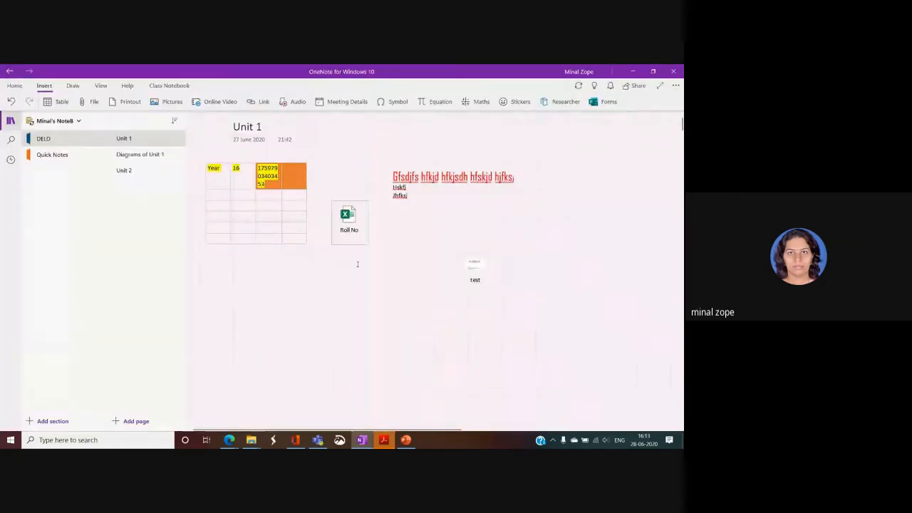
Insert the List of Experiments document as a printout.
{"action": "left_click", "coordinate": [102, 103]}
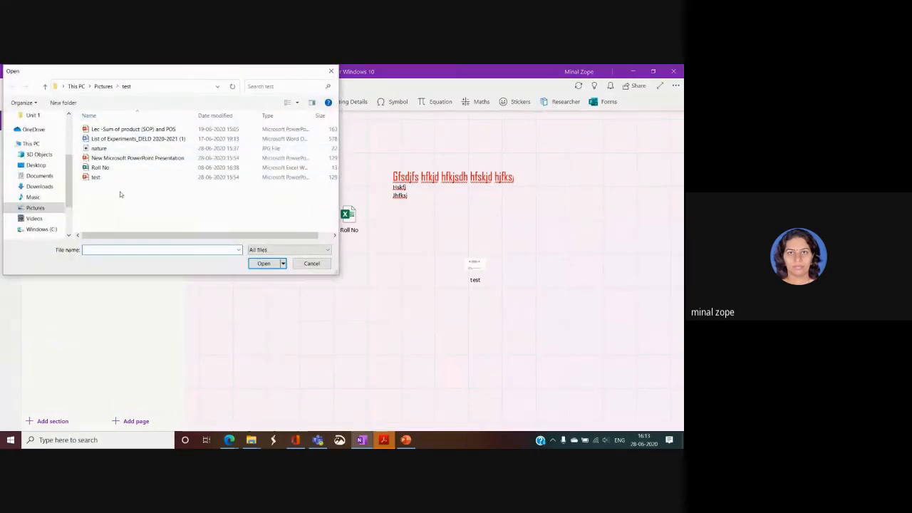
{"action": "left_click", "coordinate": [124, 140]}
{"action": "double_click", "coordinate": [124, 140]}
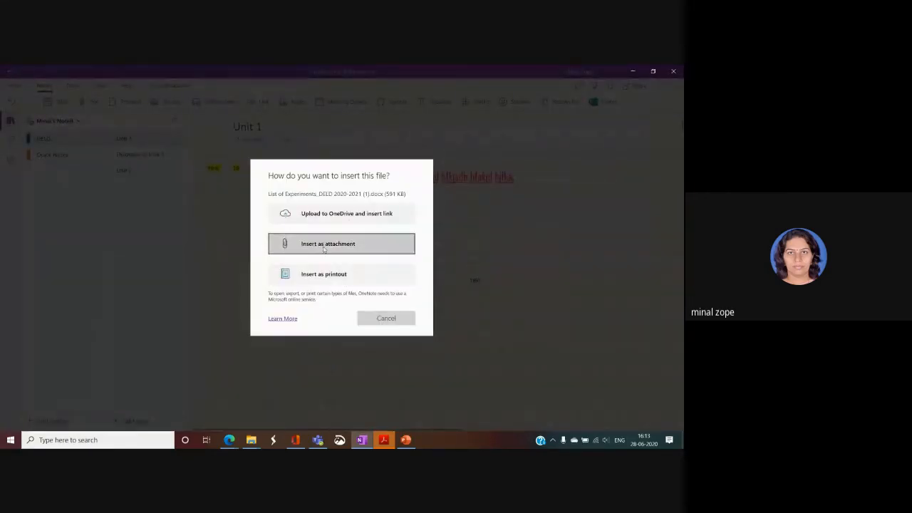
{"action": "left_click", "coordinate": [327, 274]}
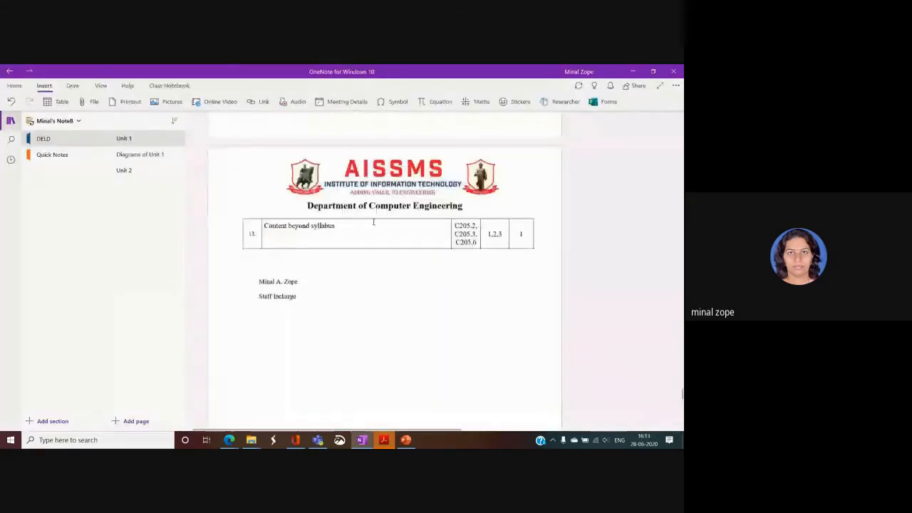
Move the List of Experiments Word and PDF icons side by side to the page top.
{"action": "scroll", "coordinate": [374, 222], "scroll_direction": "up", "scroll_amount": 4}
{"action": "scroll", "coordinate": [373, 222], "scroll_direction": "up", "scroll_amount": 3}
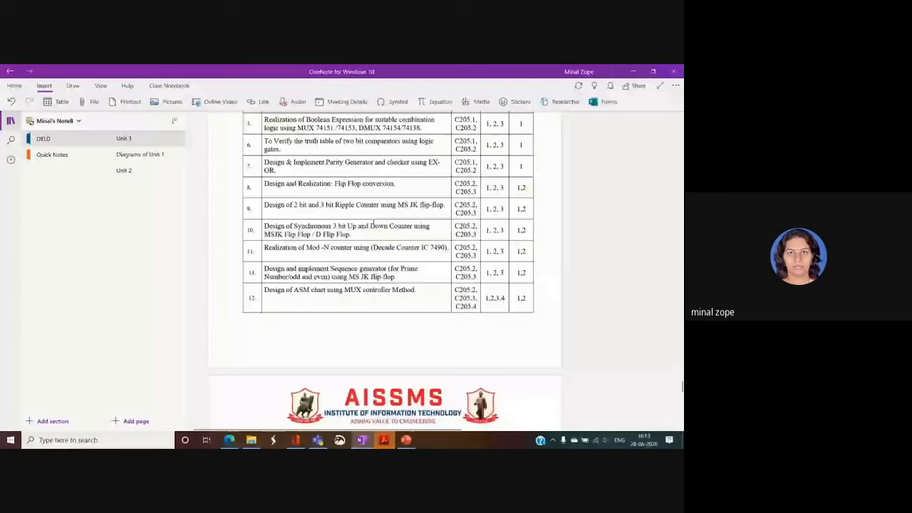
{"action": "scroll", "coordinate": [373, 224], "scroll_direction": "down", "scroll_amount": 3}
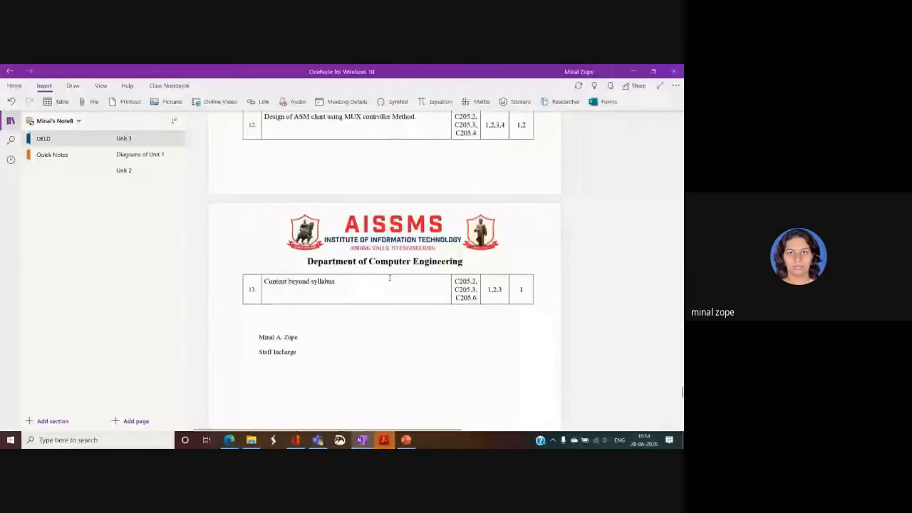
{"action": "scroll", "coordinate": [389, 278], "scroll_direction": "up", "scroll_amount": 5}
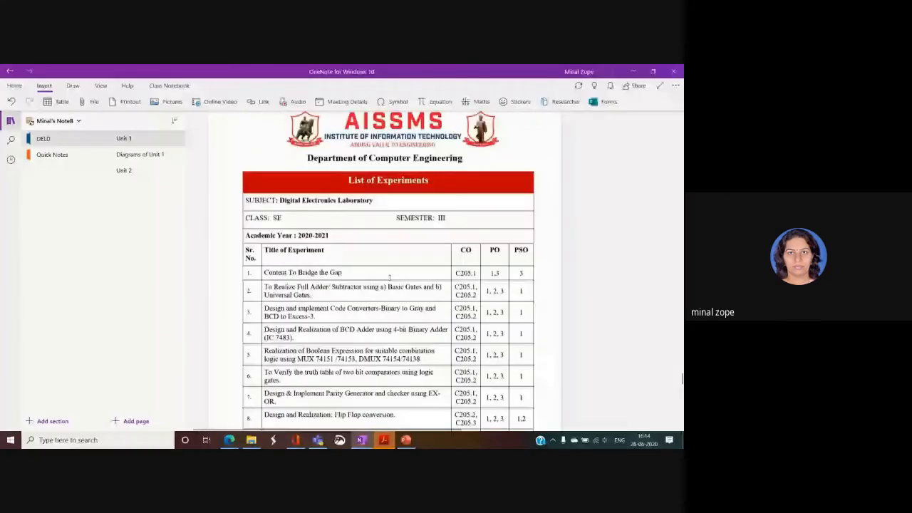
{"action": "scroll", "coordinate": [356, 299], "scroll_direction": "up", "scroll_amount": 2}
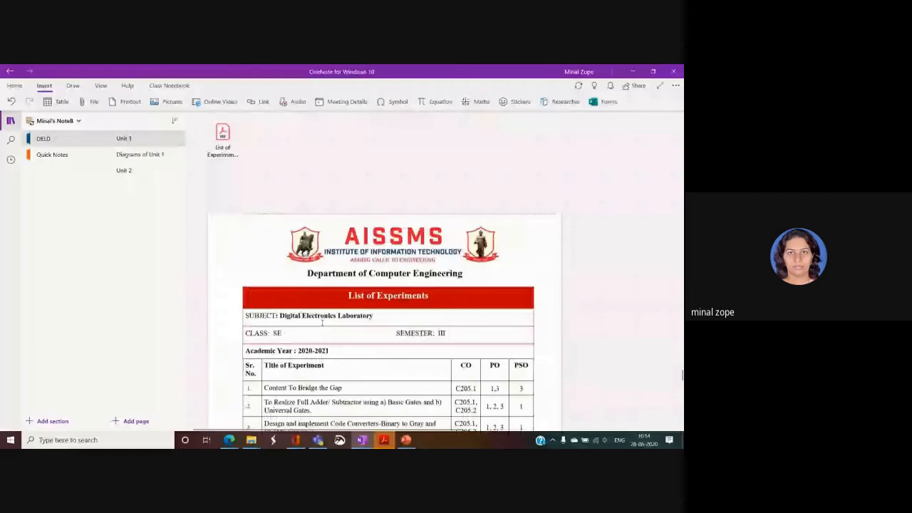
{"action": "scroll", "coordinate": [335, 318], "scroll_direction": "up", "scroll_amount": 10}
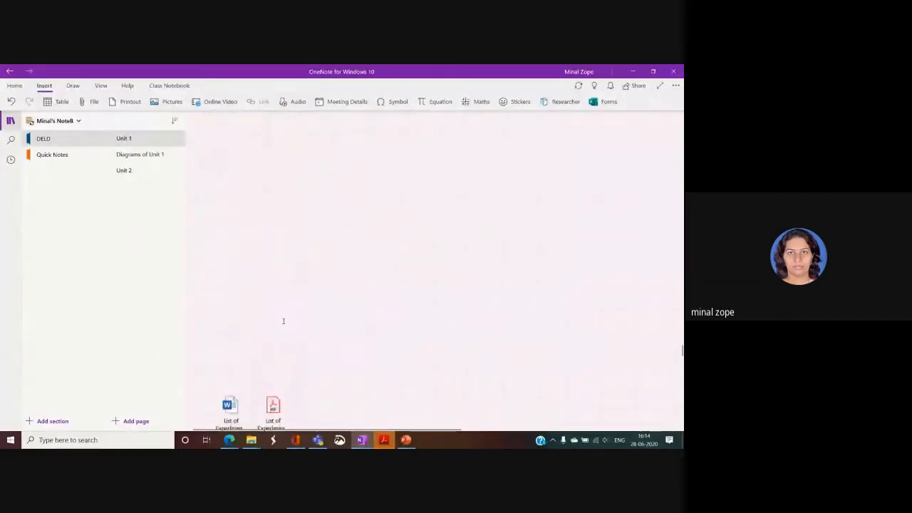
{"action": "left_click_drag", "start_coordinate": [224, 418], "coordinate": [225, 125]}
{"action": "left_click_drag", "start_coordinate": [273, 419], "coordinate": [281, 139]}
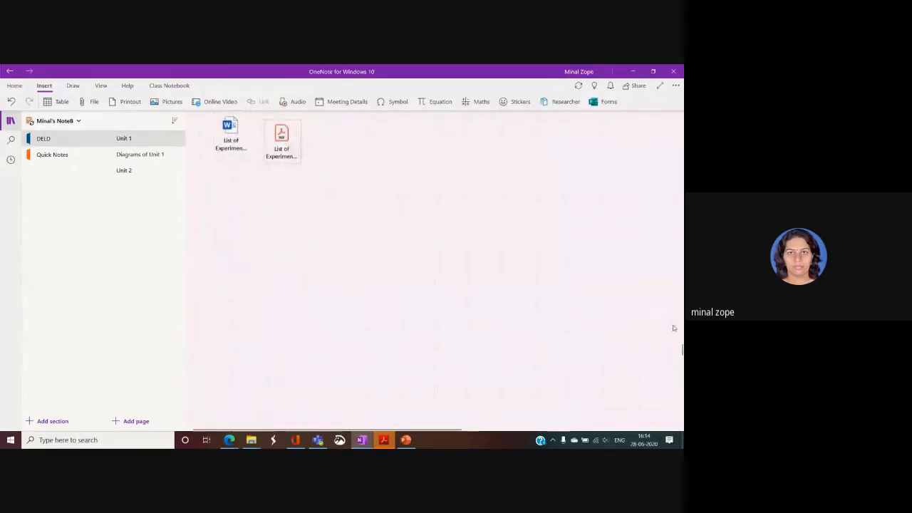
{"action": "key", "text": "Page_Up"}
{"action": "key", "text": "Page_Up"}
{"action": "key", "text": "Page_Up"}
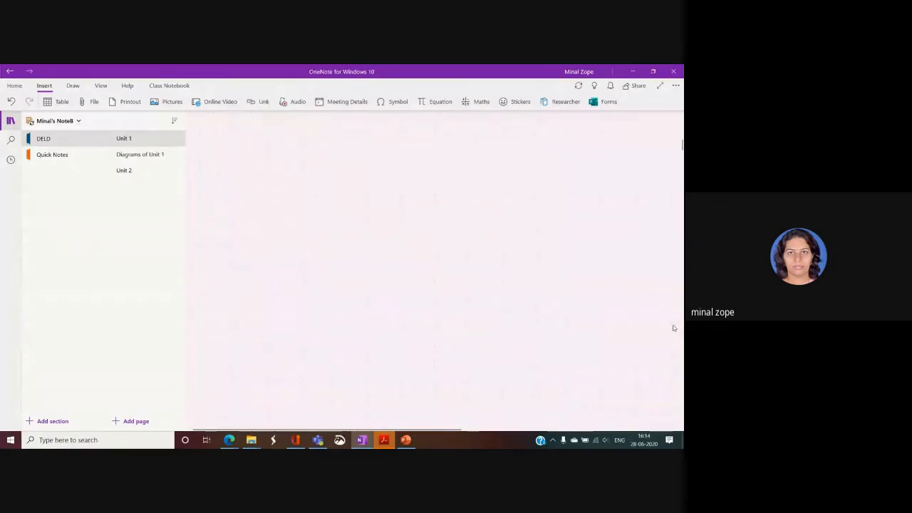
{"action": "key", "text": "Page_Up"}
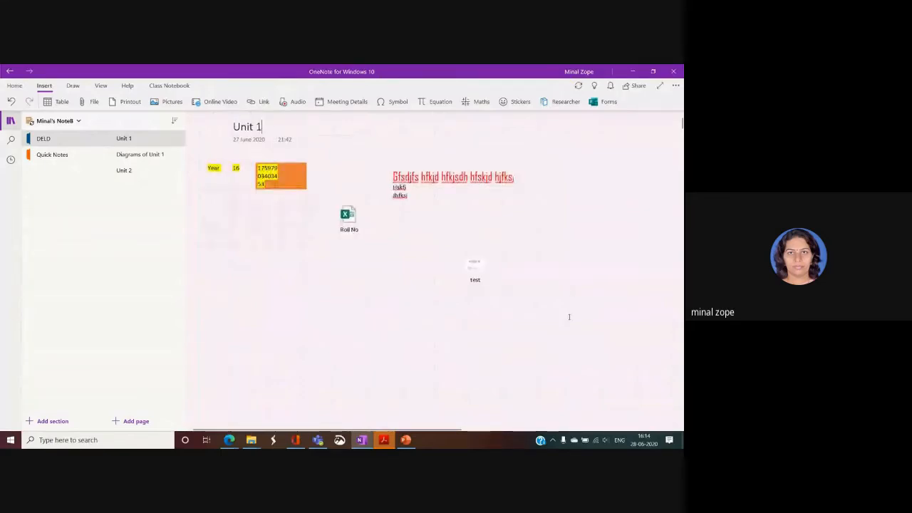
Insert the 'nature' landscape picture from file and position it below the table.
{"action": "left_click", "coordinate": [326, 316]}
{"action": "left_click", "coordinate": [173, 102]}
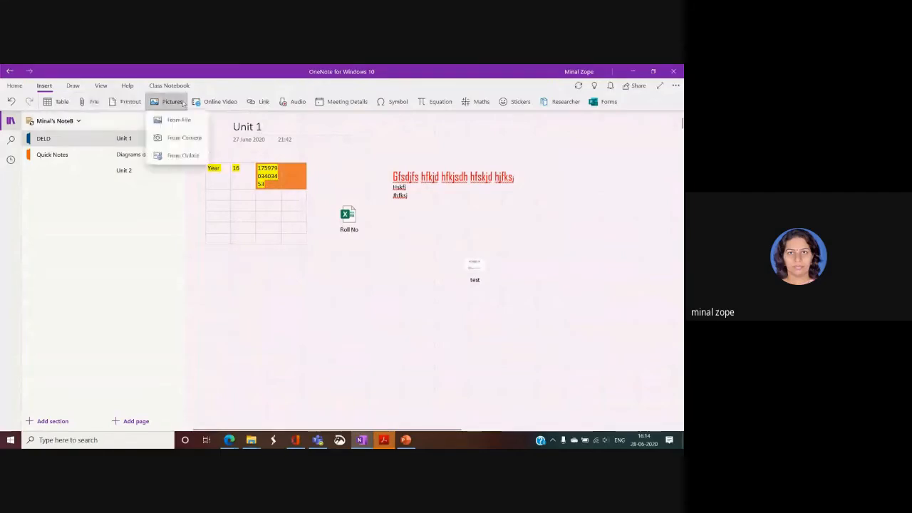
{"action": "left_click", "coordinate": [175, 119]}
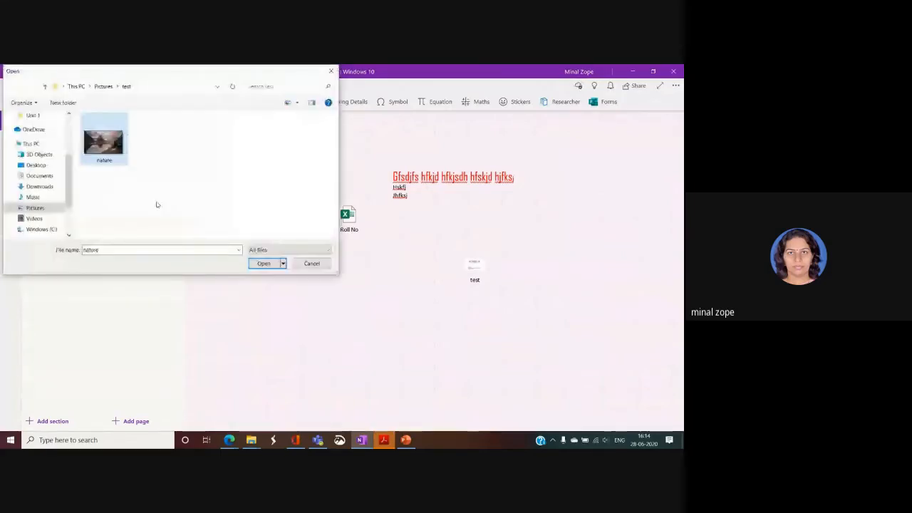
{"action": "key", "text": "Return"}
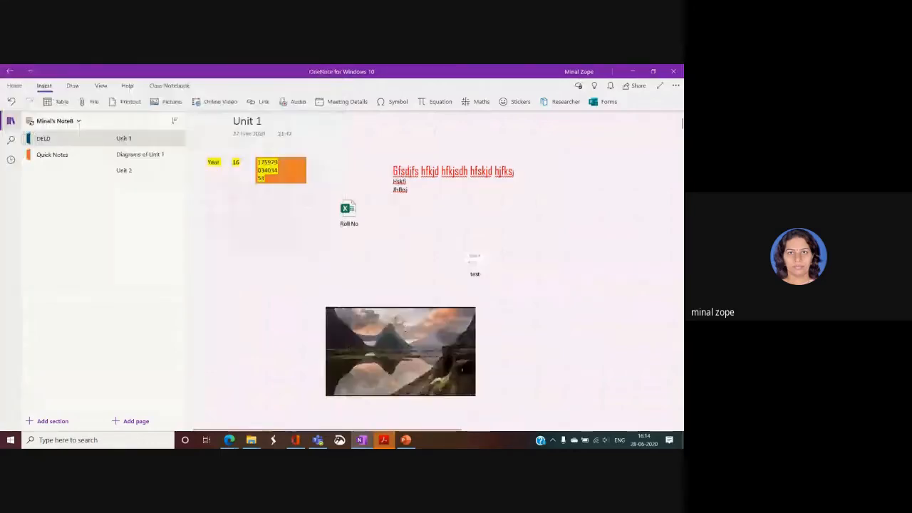
{"action": "left_click_drag", "start_coordinate": [387, 351], "coordinate": [328, 308]}
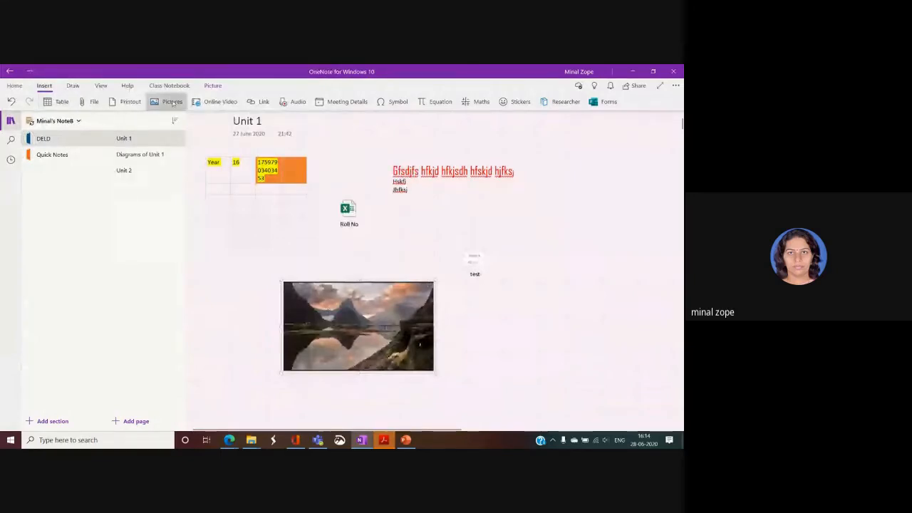
Draw a blue straight arrow, a blue L-shaped elbow arrow and a blue rectangle.
{"action": "left_click", "coordinate": [73, 86]}
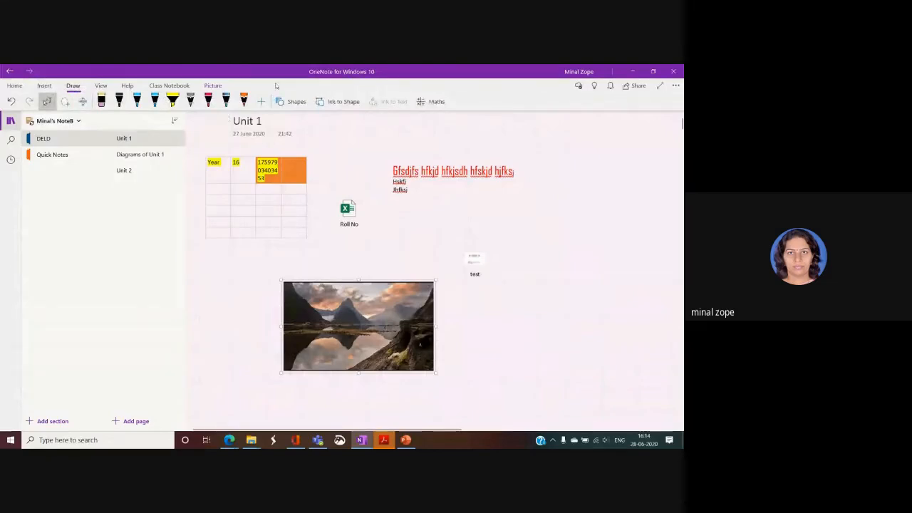
{"action": "left_click", "coordinate": [292, 101]}
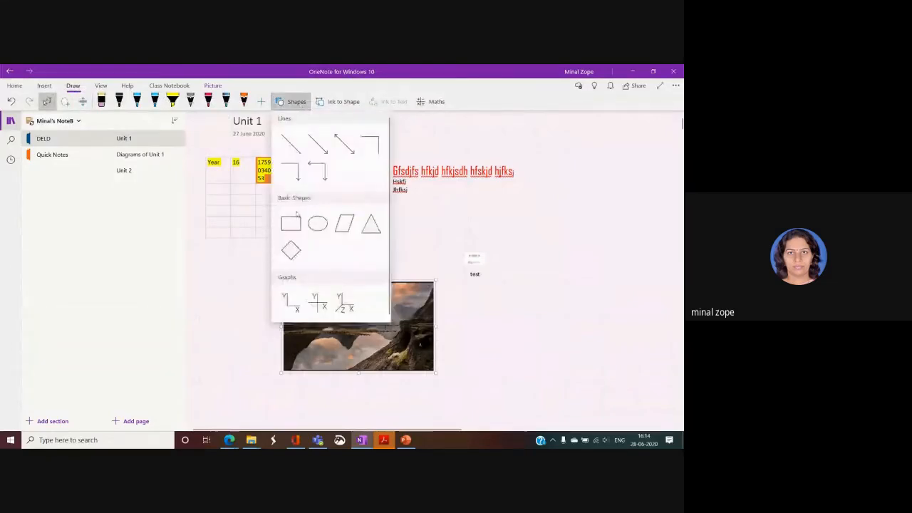
{"action": "left_click", "coordinate": [317, 144]}
{"action": "left_click_drag", "start_coordinate": [501, 216], "coordinate": [584, 212]}
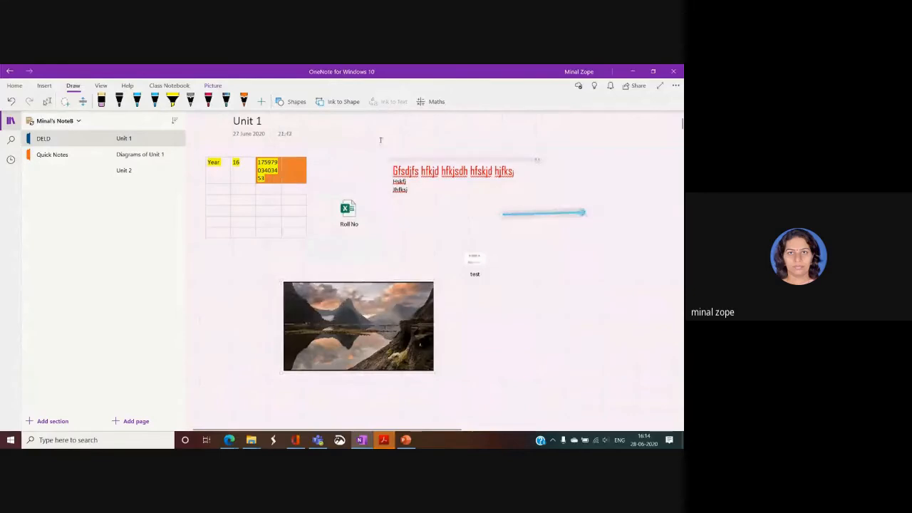
{"action": "left_click", "coordinate": [292, 101]}
{"action": "left_click", "coordinate": [297, 178]}
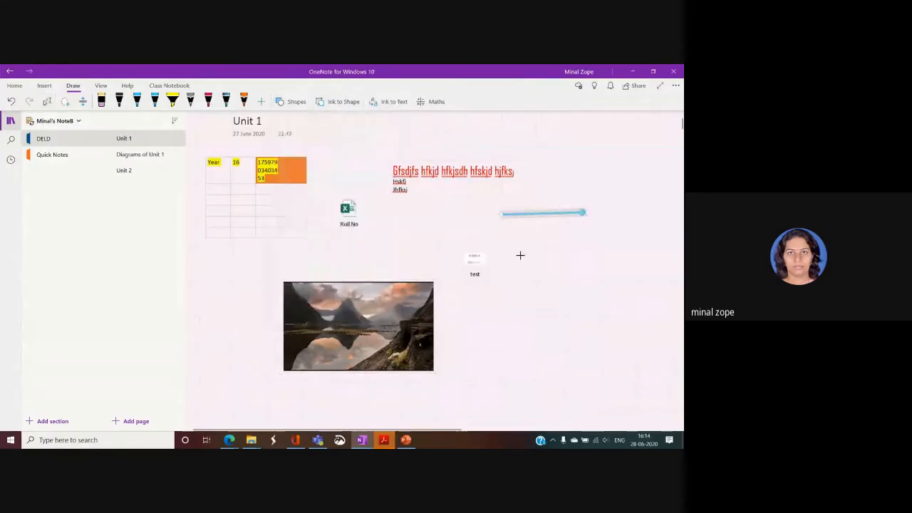
{"action": "mouse_move", "coordinate": [519, 256]}
{"action": "left_mouse_down"}
{"action": "mouse_move", "coordinate": [572, 255]}
{"action": "mouse_move", "coordinate": [579, 315]}
{"action": "left_mouse_up"}
{"action": "left_click", "coordinate": [292, 101]}
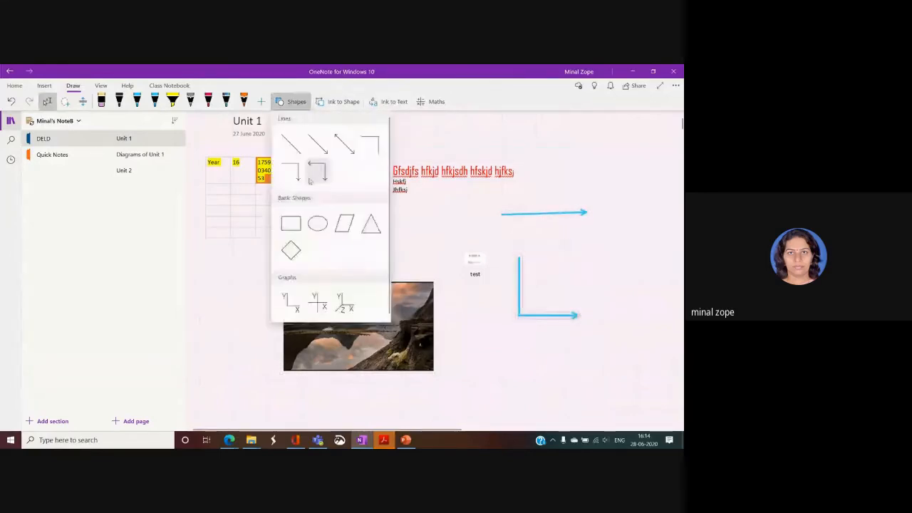
{"action": "left_click", "coordinate": [318, 145]}
{"action": "mouse_move", "coordinate": [553, 130]}
{"action": "left_mouse_down"}
{"action": "mouse_move", "coordinate": [554, 169]}
{"action": "mouse_move", "coordinate": [620, 157]}
{"action": "mouse_move", "coordinate": [620, 182]}
{"action": "left_mouse_up"}
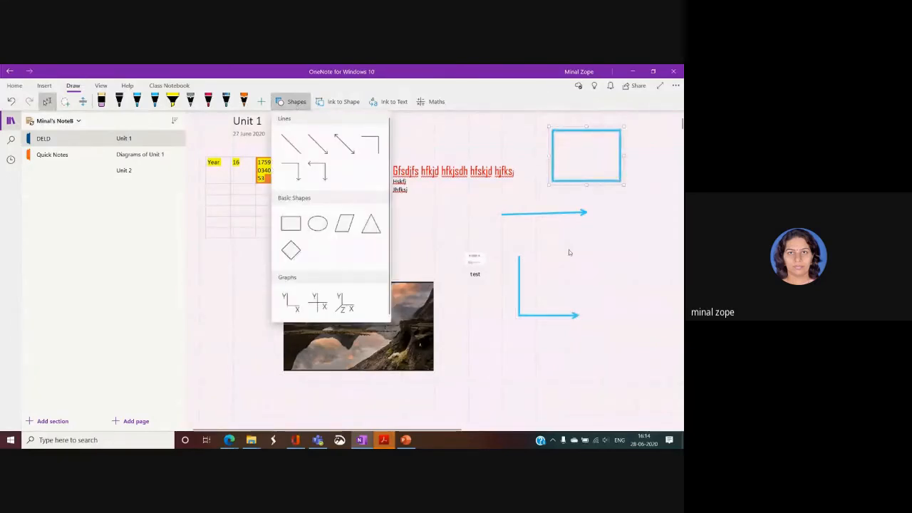
{"action": "left_click", "coordinate": [594, 287]}
Draw a blue ellipse beside the L-shaped arrow.
{"action": "left_click", "coordinate": [292, 101]}
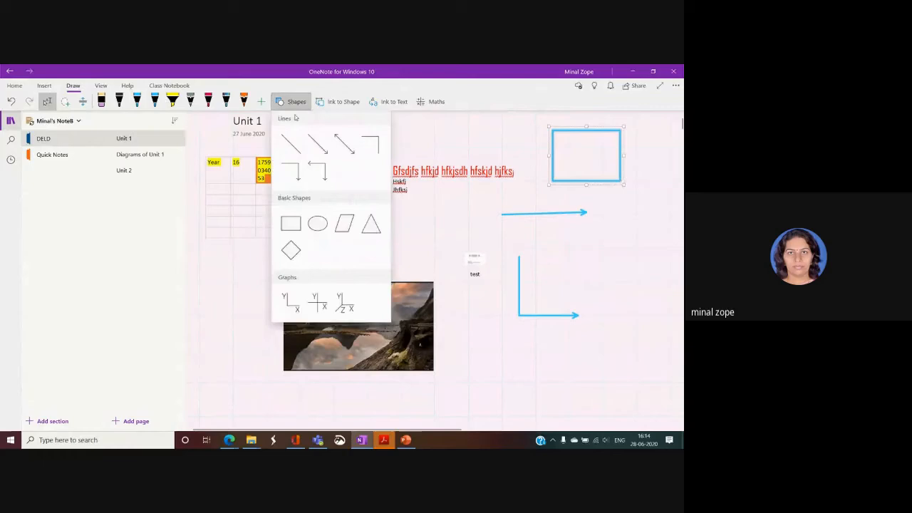
{"action": "left_click", "coordinate": [317, 223]}
{"action": "left_click_drag", "start_coordinate": [575, 221], "coordinate": [632, 293]}
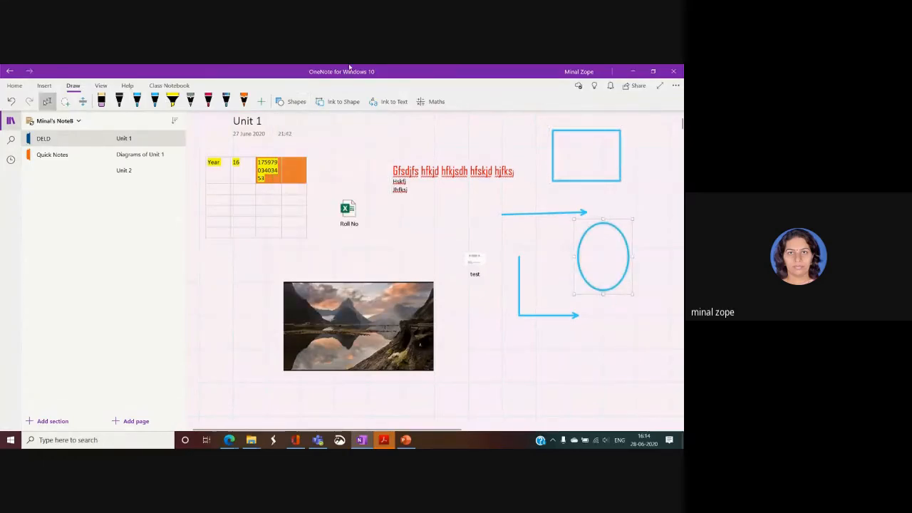
{"action": "left_click", "coordinate": [401, 226]}
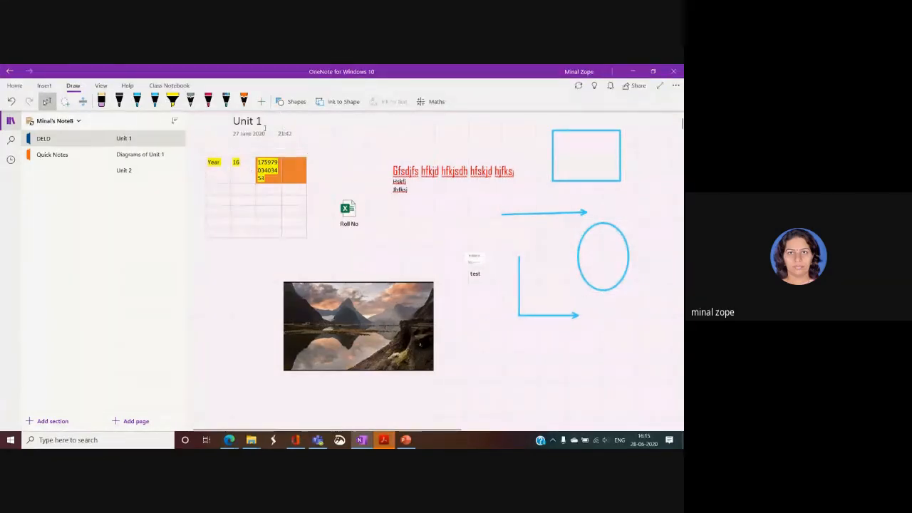
Sketch a red square next to Roll No with the red pen and Ink to Shape.
{"action": "left_click", "coordinate": [209, 102]}
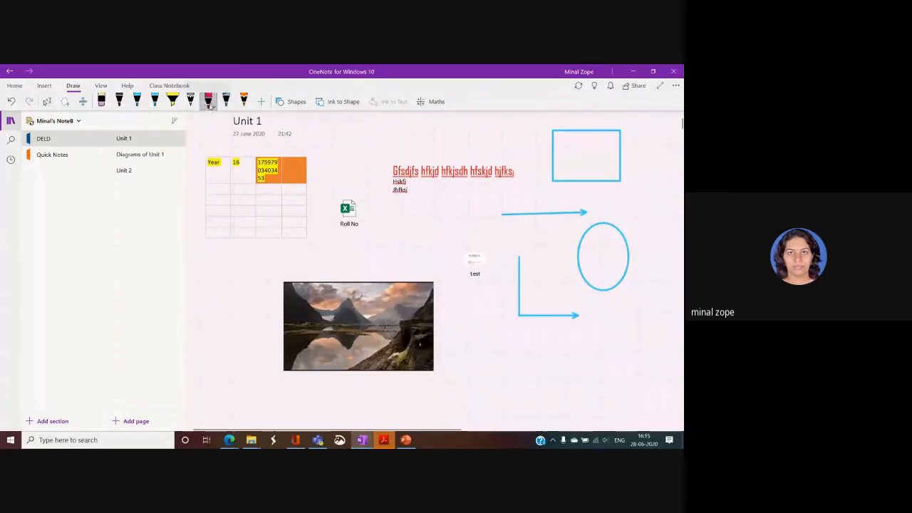
{"action": "left_click", "coordinate": [333, 106]}
{"action": "mouse_move", "coordinate": [383, 204]}
{"action": "left_mouse_down"}
{"action": "mouse_move", "coordinate": [386, 248]}
{"action": "mouse_move", "coordinate": [425, 202]}
{"action": "mouse_move", "coordinate": [382, 212]}
{"action": "left_mouse_up"}
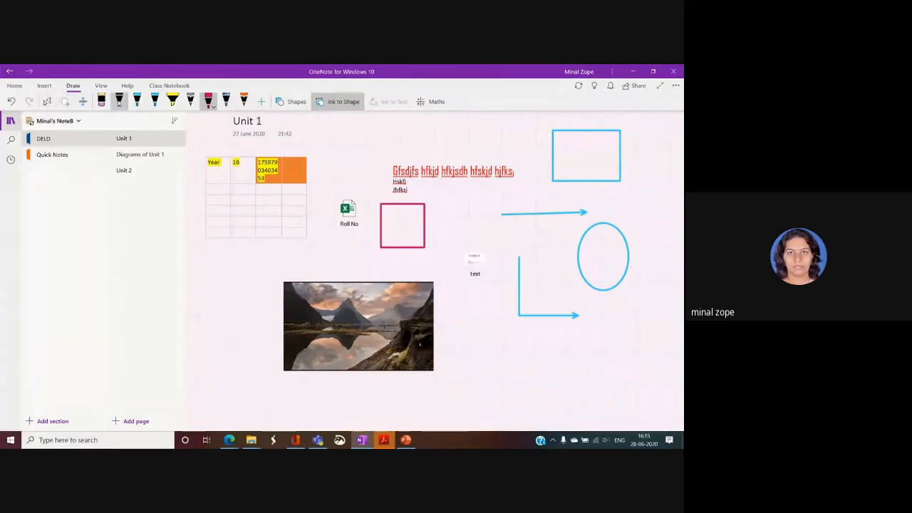
{"action": "left_click", "coordinate": [101, 101]}
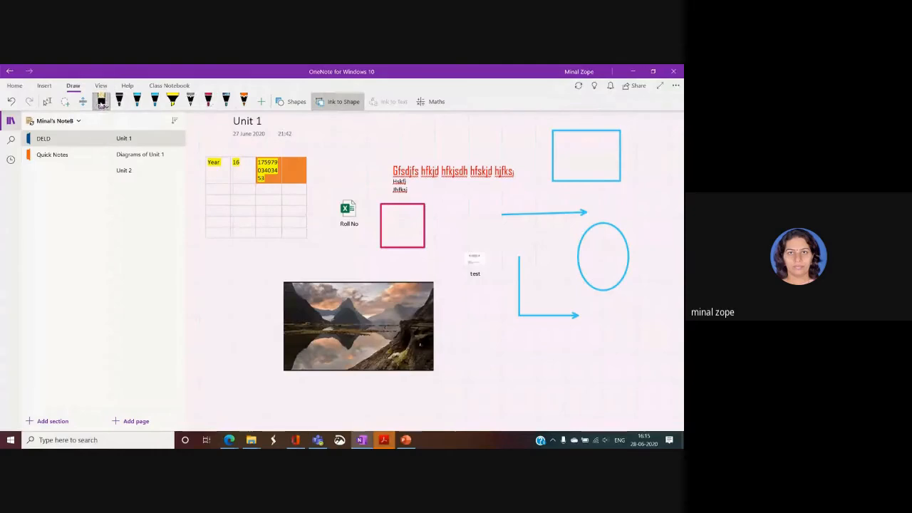
Erase the rectangle, red square, both arrows and the ellipse.
{"action": "left_click", "coordinate": [553, 161]}
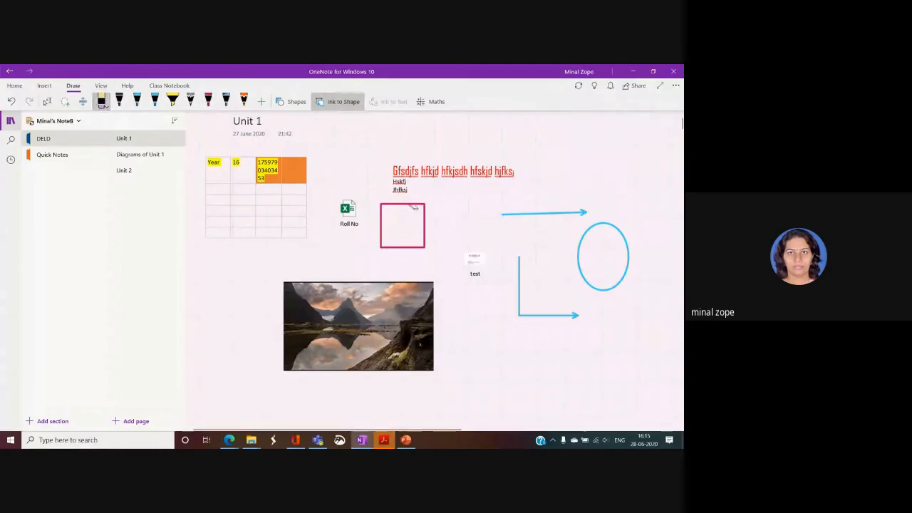
{"action": "left_click", "coordinate": [103, 103]}
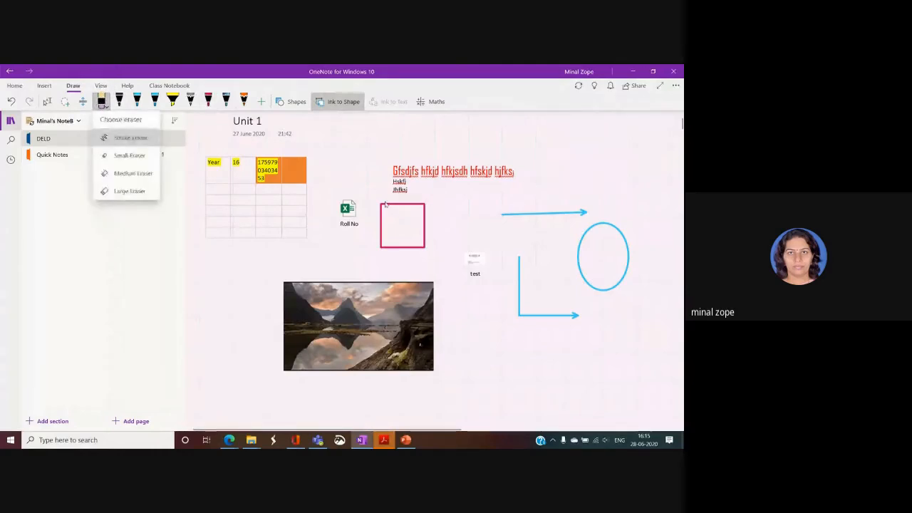
{"action": "left_click", "coordinate": [393, 206]}
{"action": "left_click", "coordinate": [539, 214]}
{"action": "left_click", "coordinate": [519, 279]}
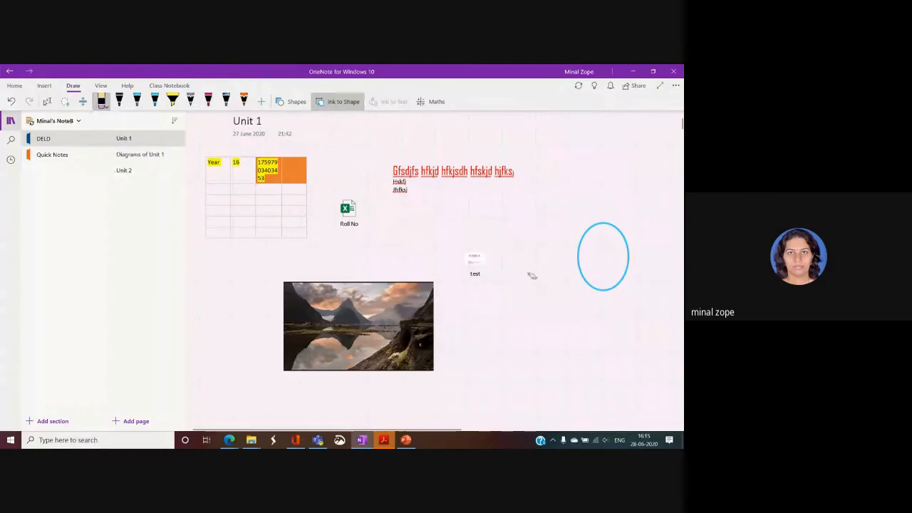
{"action": "left_click", "coordinate": [578, 256]}
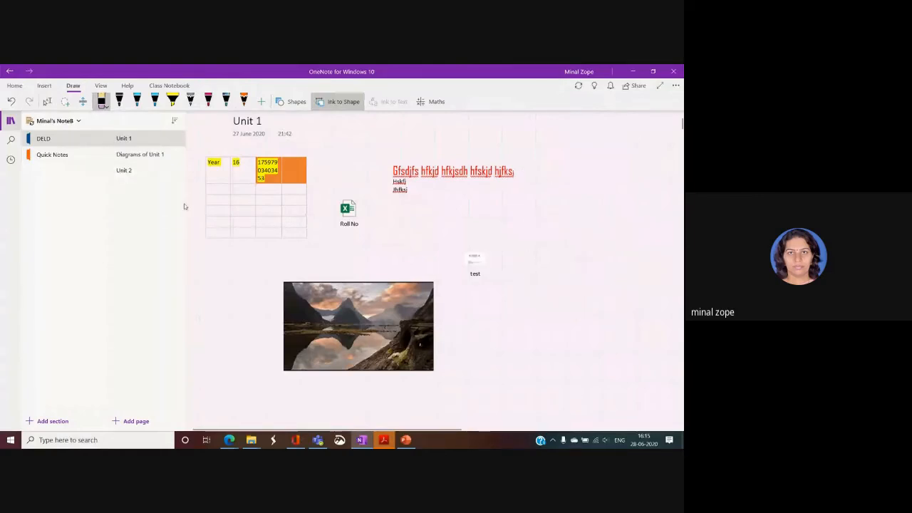
{"action": "left_click", "coordinate": [47, 101]}
Move the landscape picture and red heading text further to the right.
{"action": "left_click", "coordinate": [376, 252]}
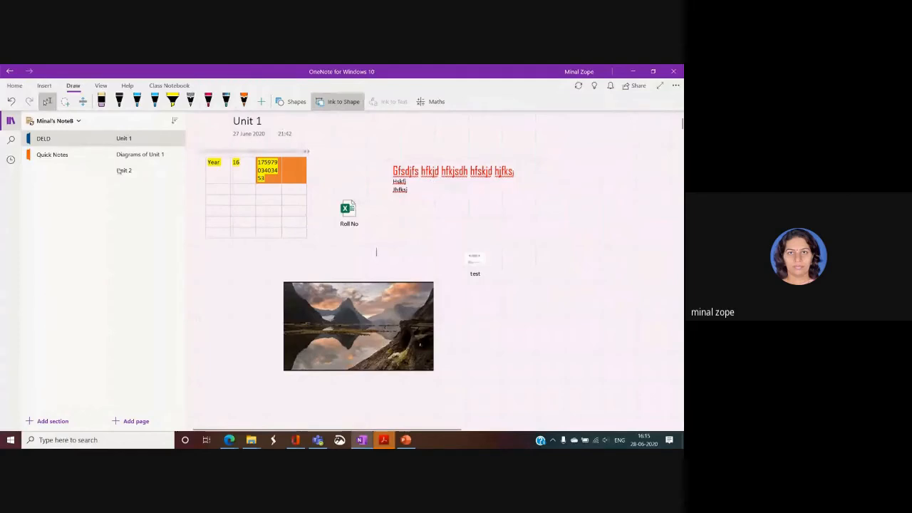
{"action": "left_click", "coordinate": [365, 283]}
{"action": "left_click_drag", "start_coordinate": [366, 284], "coordinate": [447, 215]}
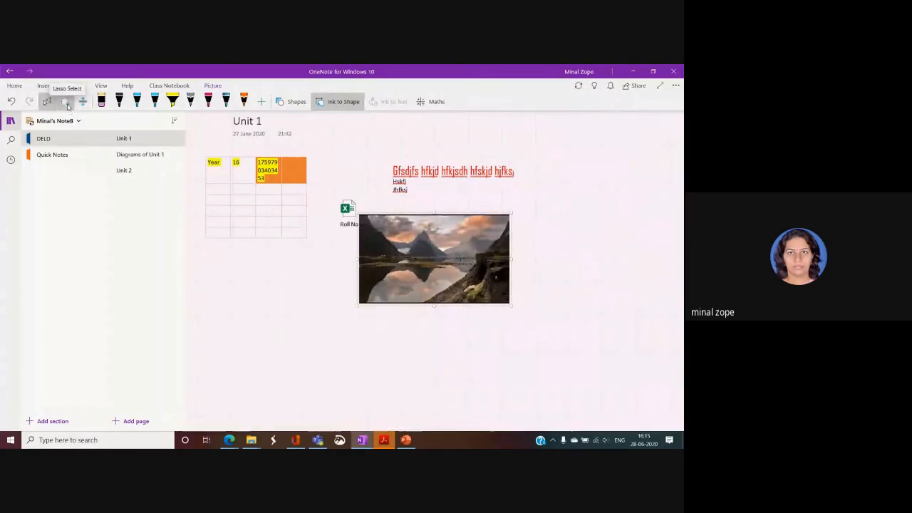
{"action": "left_click", "coordinate": [66, 103]}
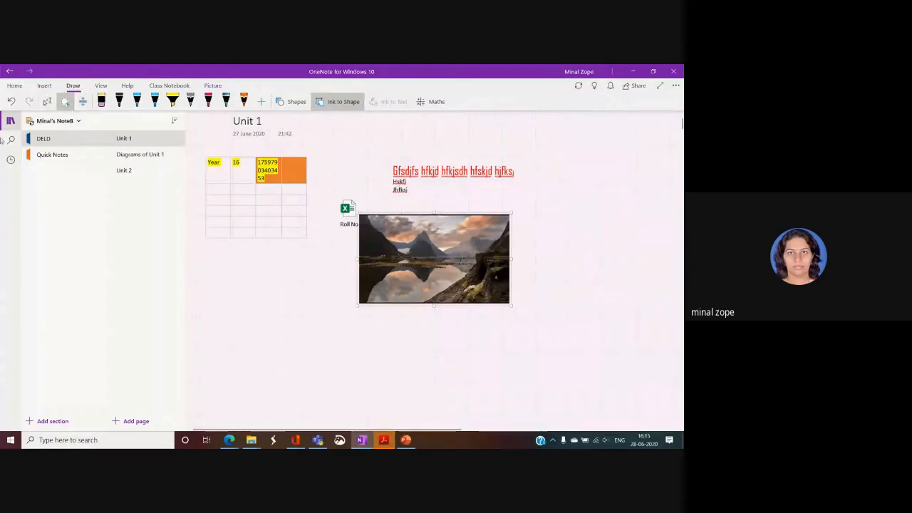
{"action": "mouse_move", "coordinate": [344, 143]}
{"action": "left_mouse_down"}
{"action": "mouse_move", "coordinate": [337, 283]}
{"action": "mouse_move", "coordinate": [561, 265]}
{"action": "mouse_move", "coordinate": [543, 155]}
{"action": "left_mouse_up"}
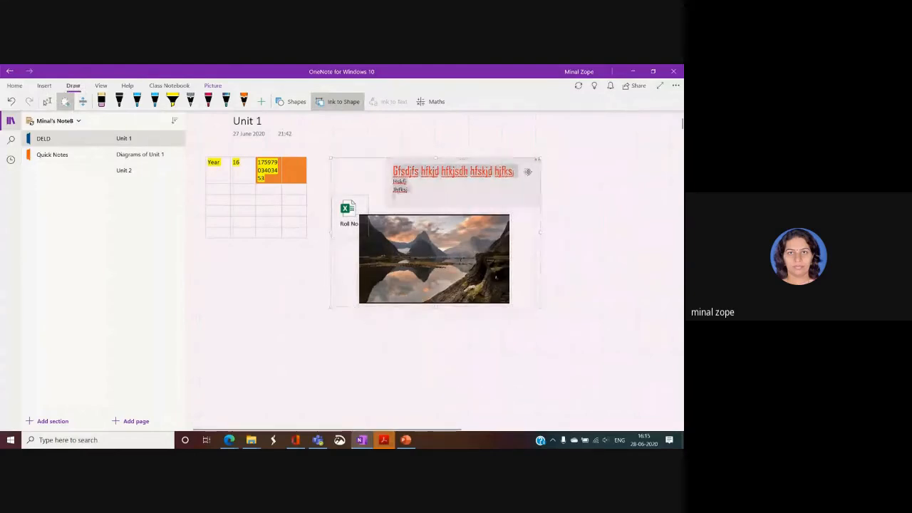
{"action": "left_click_drag", "start_coordinate": [484, 190], "coordinate": [517, 214]}
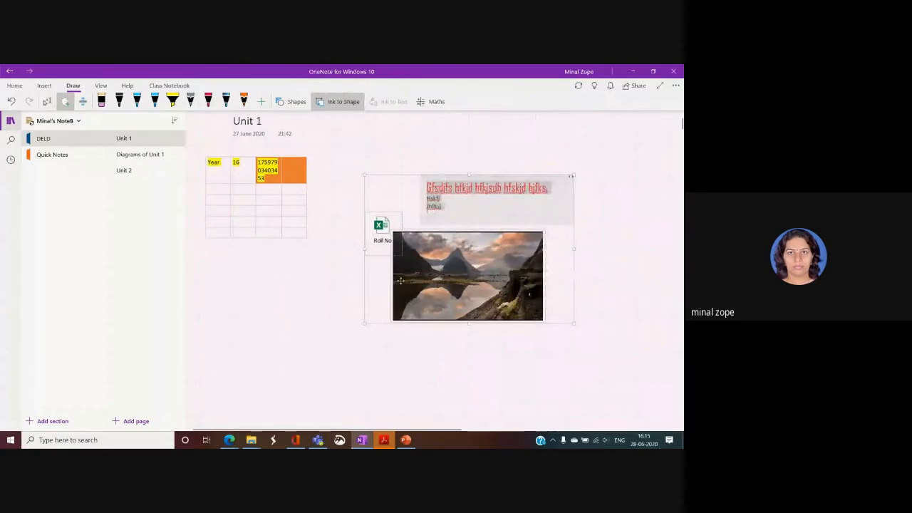
{"action": "left_click", "coordinate": [325, 328]}
Place the Roll No attachment beside the table.
{"action": "left_click", "coordinate": [300, 303]}
{"action": "left_click_drag", "start_coordinate": [390, 248], "coordinate": [339, 256]}
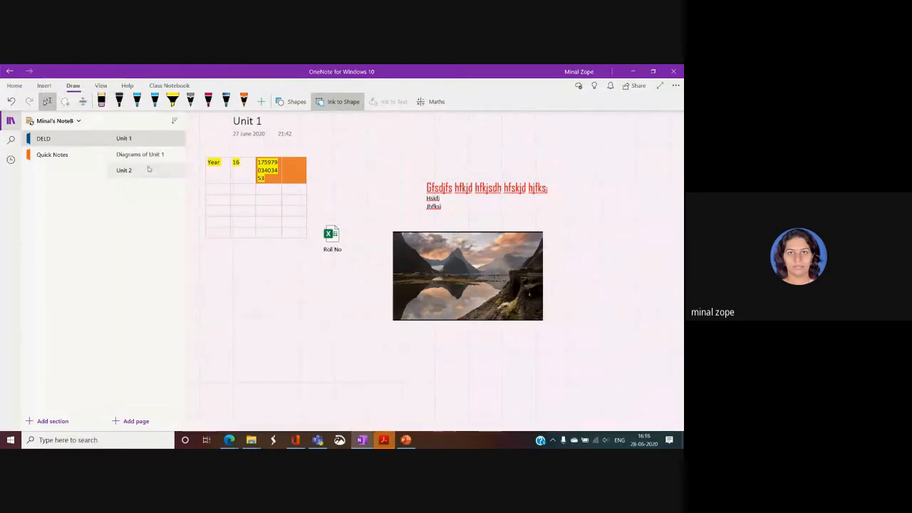
{"action": "left_click", "coordinate": [102, 86]}
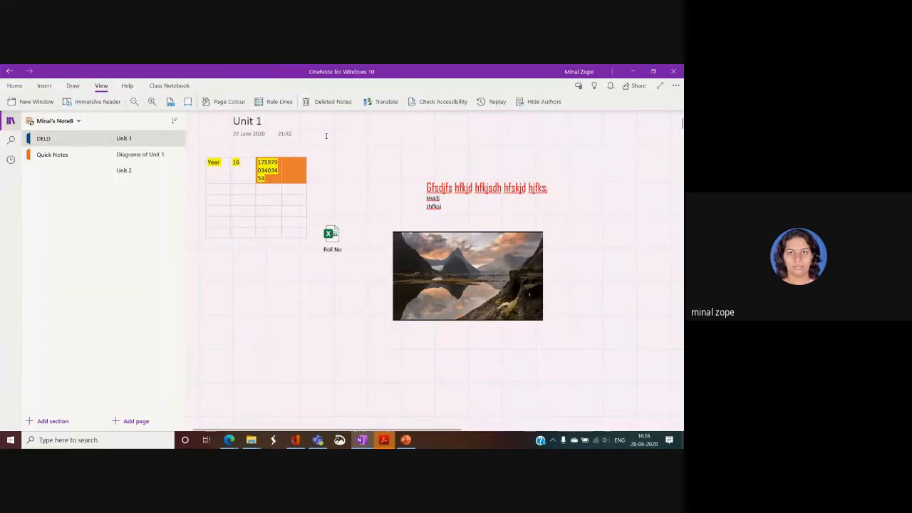
Make the page background light blue and cover it with larger grid lines.
{"action": "left_click", "coordinate": [223, 103]}
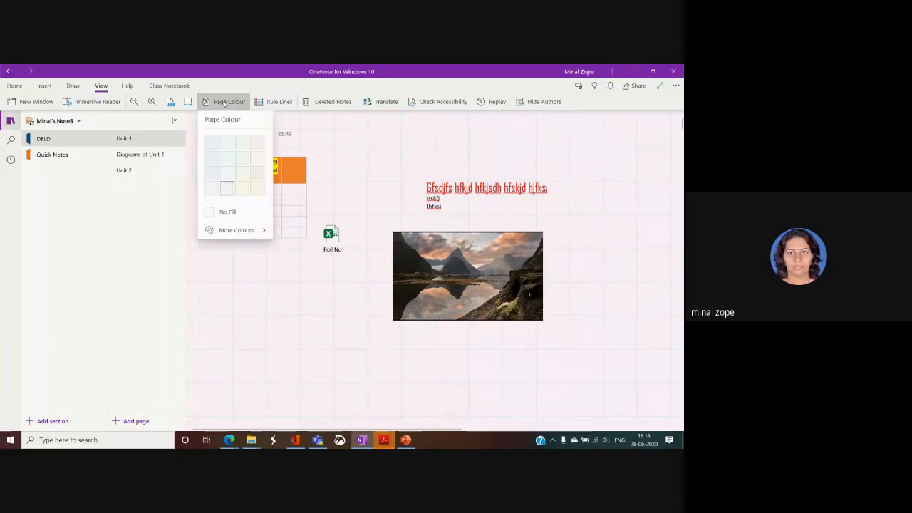
{"action": "left_click", "coordinate": [228, 156]}
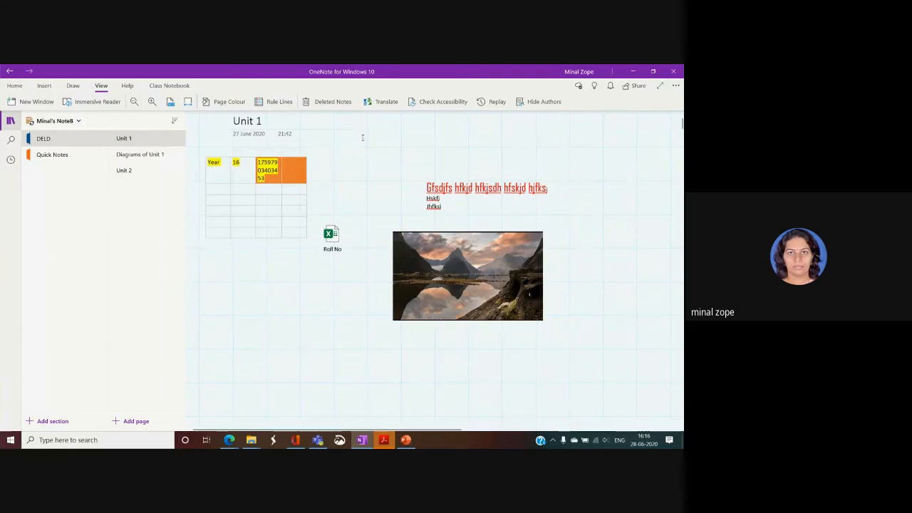
{"action": "left_click", "coordinate": [279, 104]}
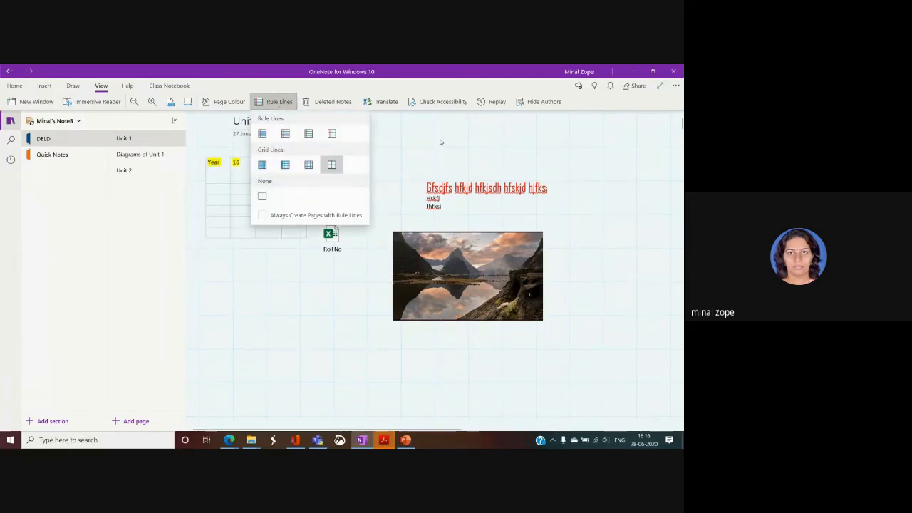
{"action": "left_click", "coordinate": [284, 134]}
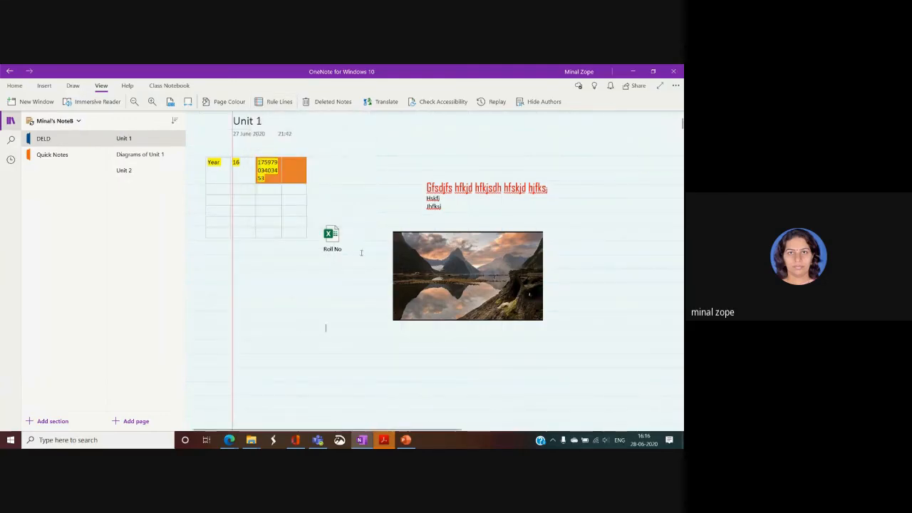
{"action": "left_click", "coordinate": [284, 108]}
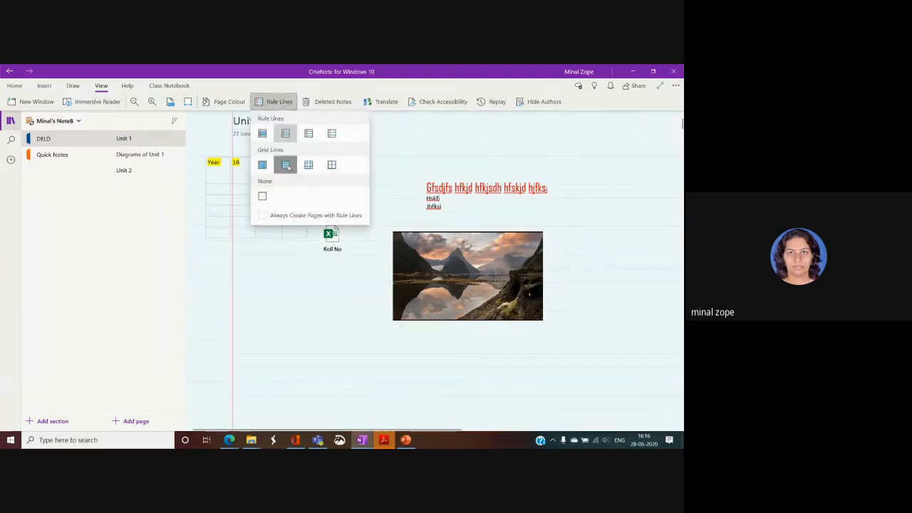
{"action": "left_click", "coordinate": [285, 163]}
{"action": "left_click", "coordinate": [280, 101]}
{"action": "left_click", "coordinate": [332, 165]}
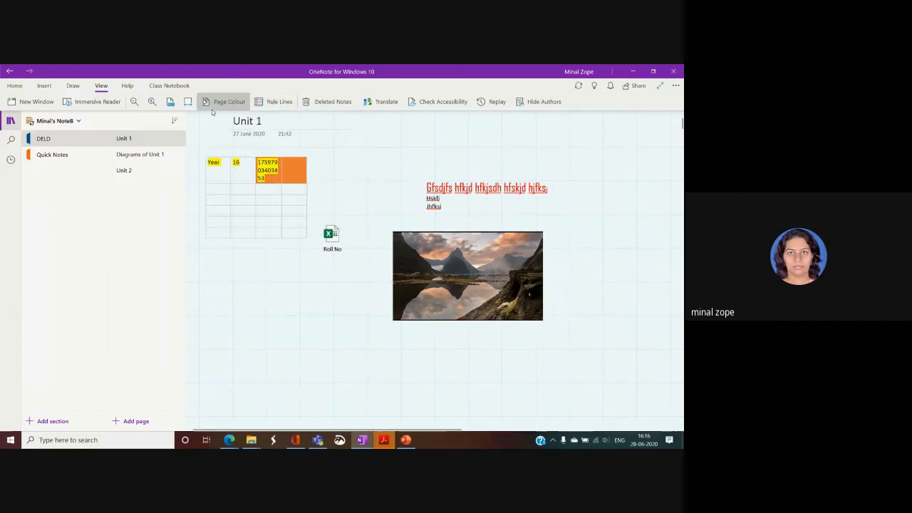
Zoom in several levels on the Unit 1 page to inspect it closely.
{"action": "left_click", "coordinate": [151, 102]}
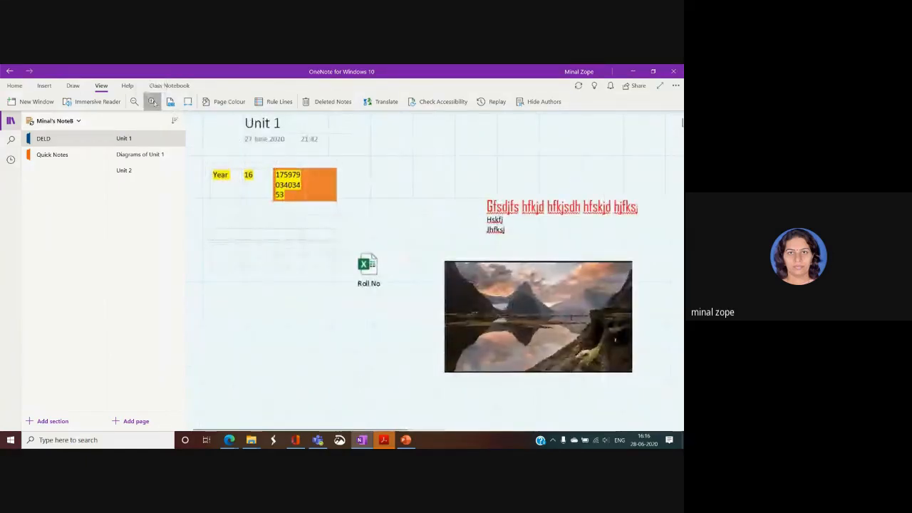
{"action": "left_click", "coordinate": [151, 102]}
{"action": "left_click", "coordinate": [151, 102]}
{"action": "left_click", "coordinate": [152, 102]}
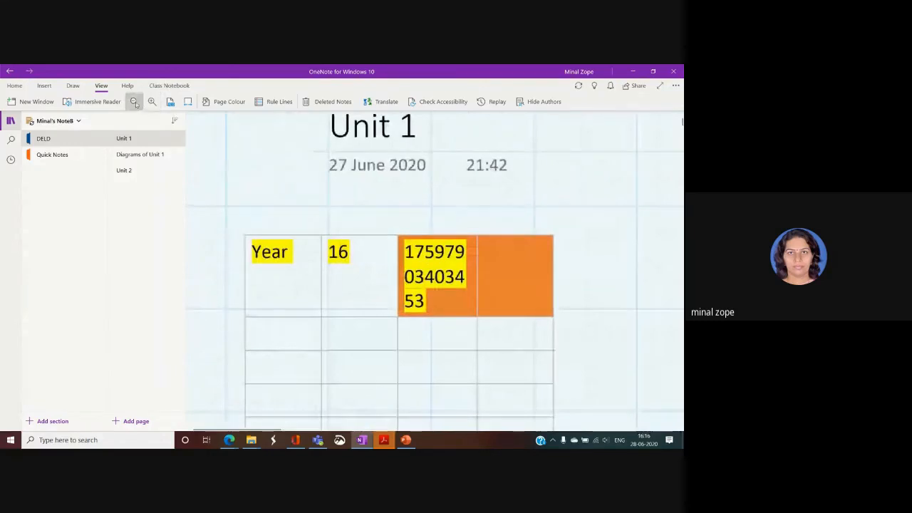
Zoom back out to normal size, select the Year table, and restore the drawing tools.
{"action": "left_click", "coordinate": [134, 101]}
{"action": "left_click", "coordinate": [134, 102]}
{"action": "left_click", "coordinate": [134, 102]}
{"action": "left_click", "coordinate": [134, 101]}
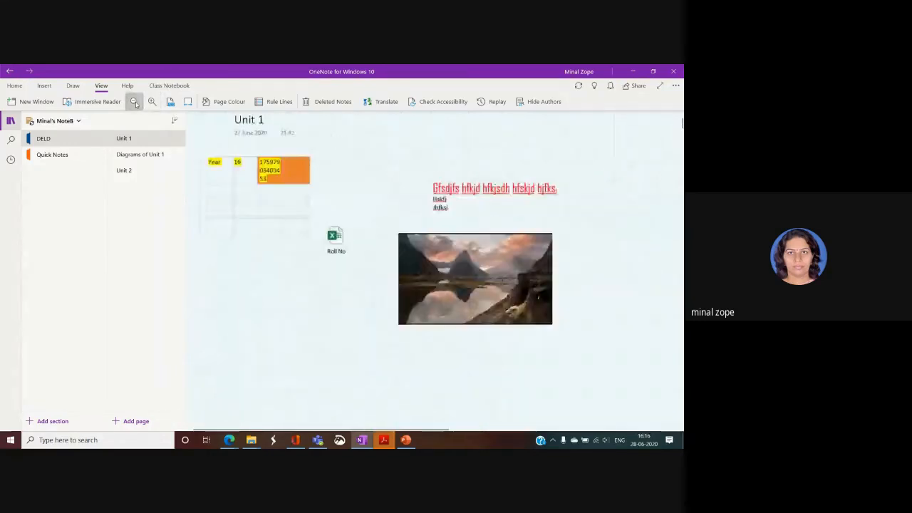
{"action": "left_click", "coordinate": [134, 101]}
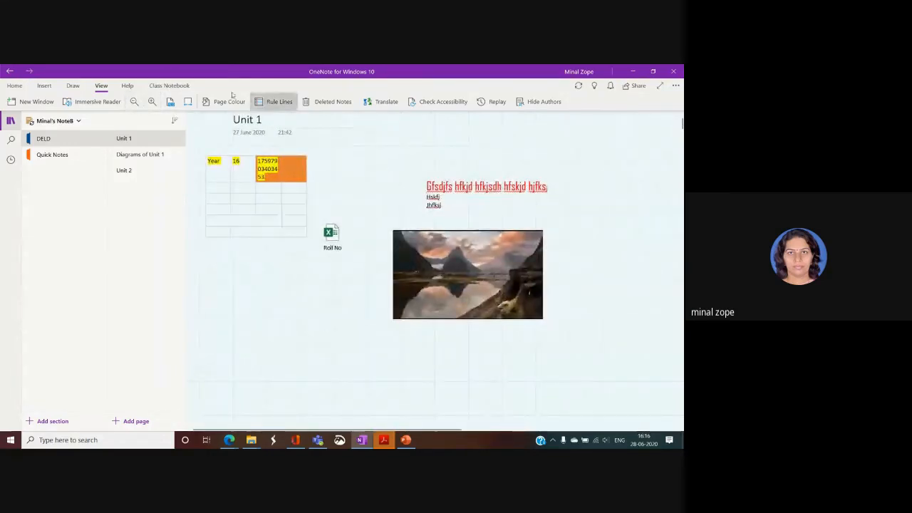
{"action": "left_click", "coordinate": [263, 194]}
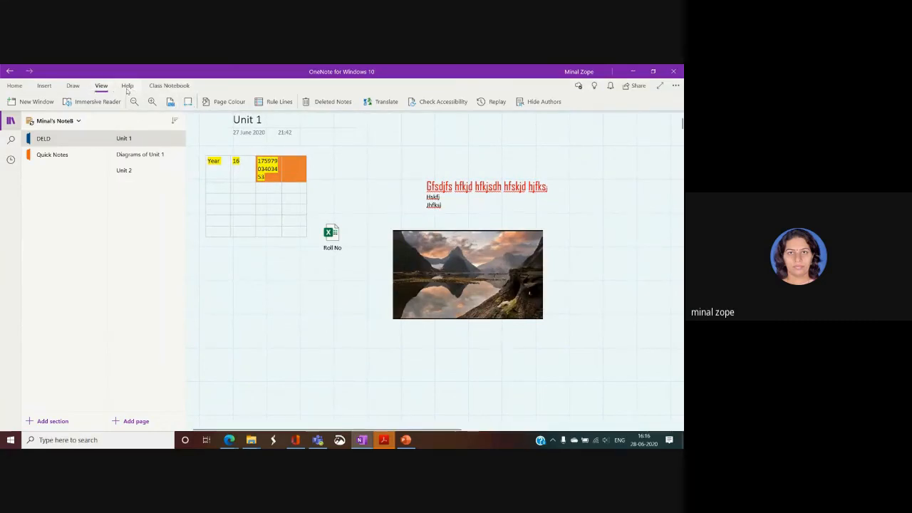
{"action": "left_click", "coordinate": [73, 86]}
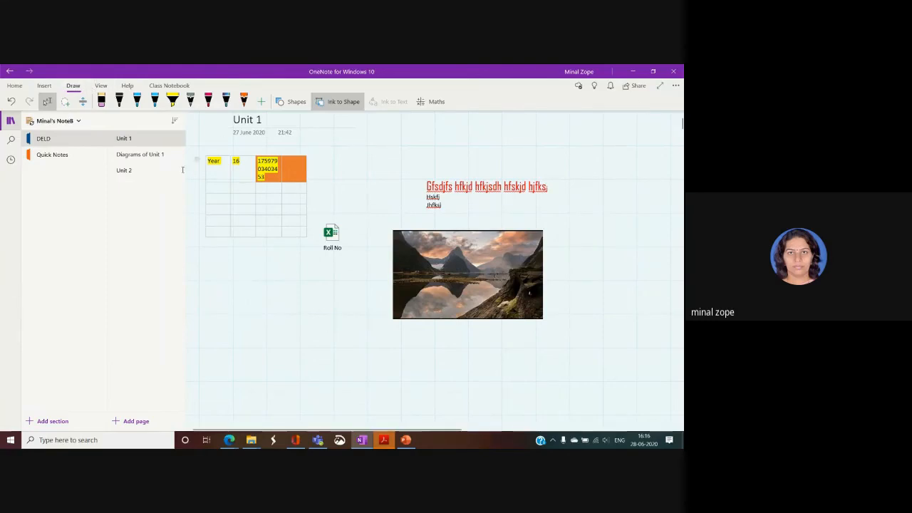
Add a new page with the Maths pane open and handwrite x+y=20 in black pen.
{"action": "left_click", "coordinate": [134, 421]}
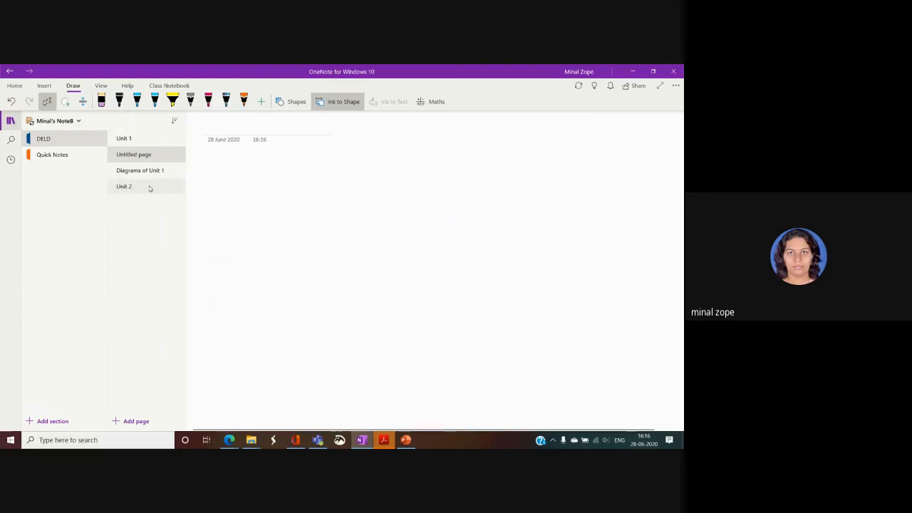
{"action": "left_click", "coordinate": [430, 102]}
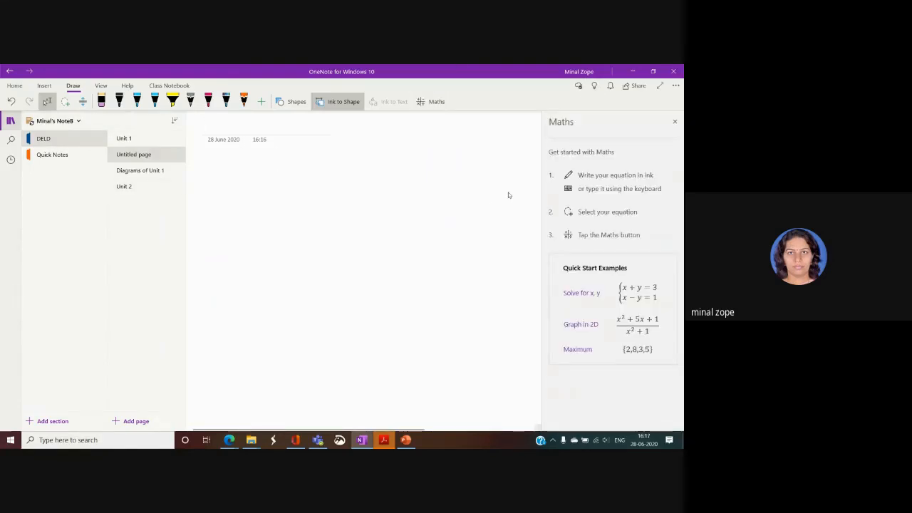
{"action": "left_click", "coordinate": [225, 101]}
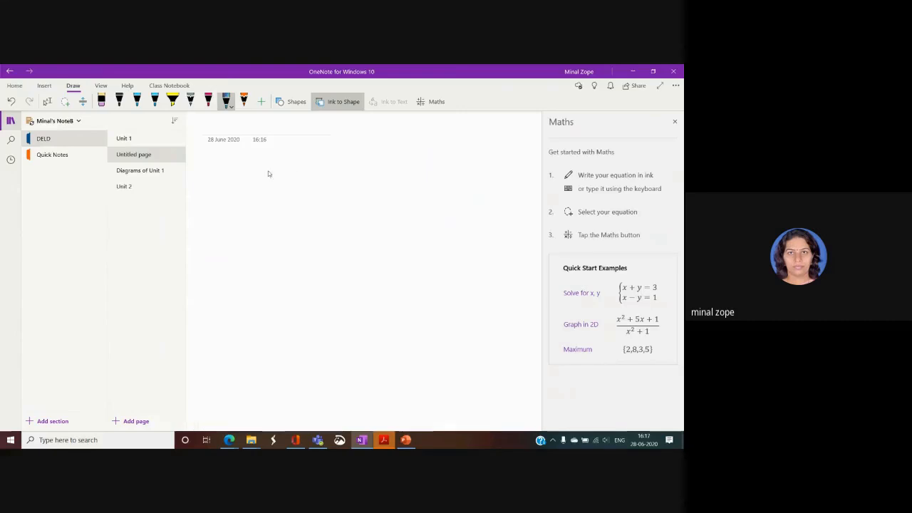
{"action": "mouse_move", "coordinate": [255, 198]}
{"action": "left_mouse_down"}
{"action": "mouse_move", "coordinate": [312, 212]}
{"action": "mouse_move", "coordinate": [348, 188]}
{"action": "mouse_move", "coordinate": [342, 229]}
{"action": "left_mouse_up"}
{"action": "left_click_drag", "start_coordinate": [368, 195], "coordinate": [387, 195]}
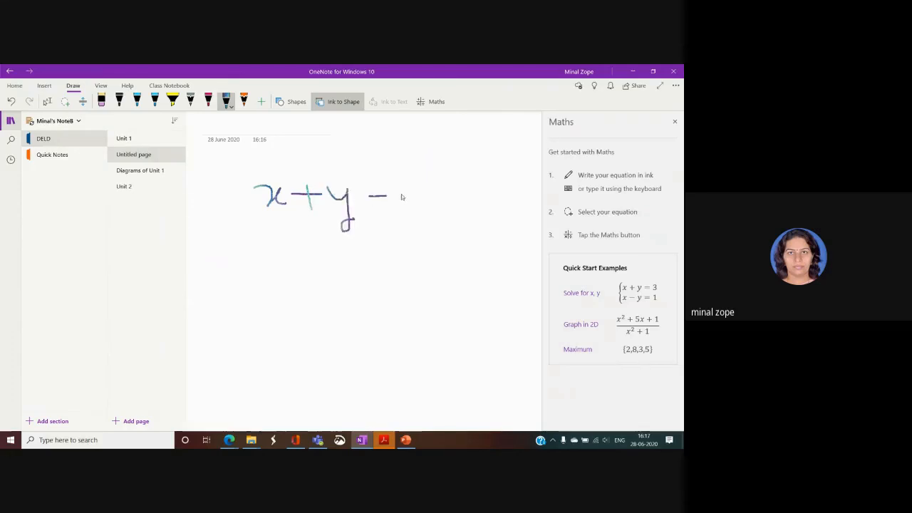
{"action": "left_click_drag", "start_coordinate": [438, 214], "coordinate": [458, 191]}
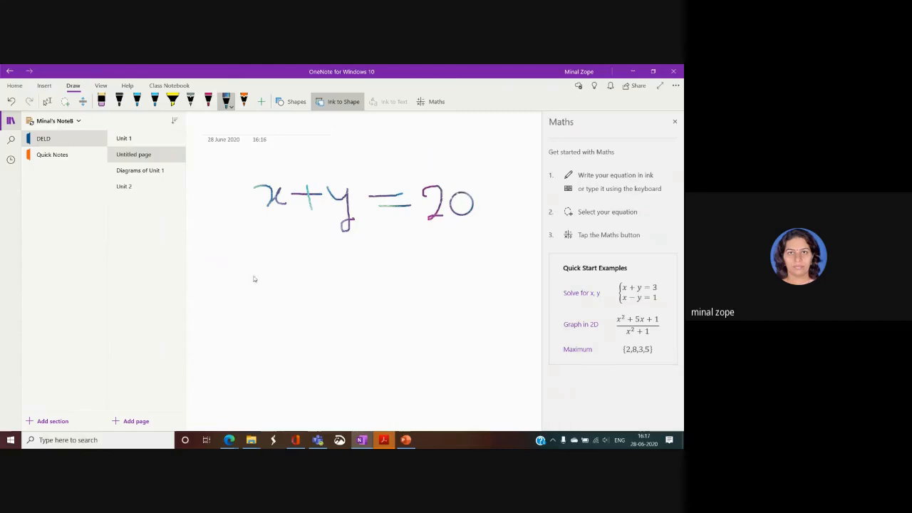
Handwrite the second equation x−y=10 below it, then close the Maths pane.
{"action": "mouse_move", "coordinate": [263, 265]}
{"action": "left_mouse_down"}
{"action": "mouse_move", "coordinate": [282, 270]}
{"action": "mouse_move", "coordinate": [268, 286]}
{"action": "left_mouse_up"}
{"action": "mouse_move", "coordinate": [286, 265]}
{"action": "left_mouse_down"}
{"action": "mouse_move", "coordinate": [340, 265]}
{"action": "mouse_move", "coordinate": [351, 314]}
{"action": "left_mouse_up"}
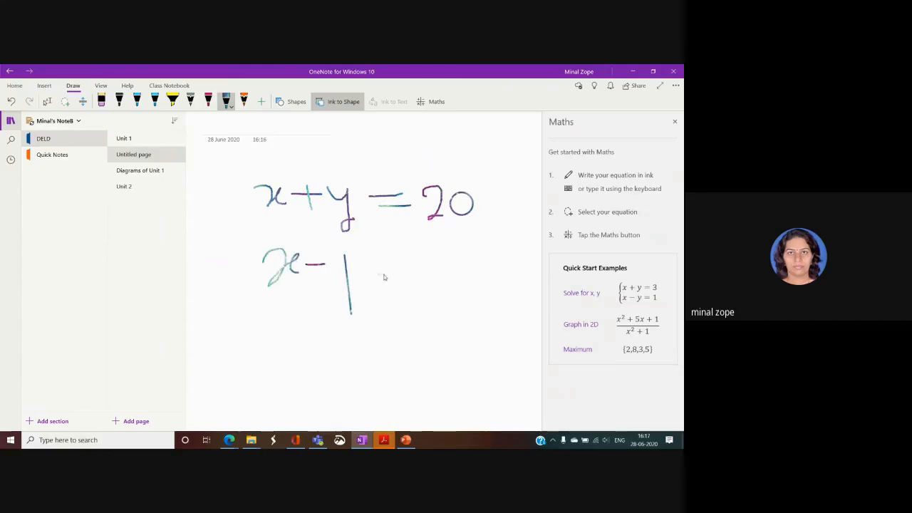
{"action": "mouse_move", "coordinate": [333, 257]}
{"action": "left_mouse_down"}
{"action": "mouse_move", "coordinate": [345, 269]}
{"action": "mouse_move", "coordinate": [404, 270]}
{"action": "mouse_move", "coordinate": [396, 261]}
{"action": "left_mouse_up"}
{"action": "mouse_move", "coordinate": [423, 253]}
{"action": "left_mouse_down"}
{"action": "mouse_move", "coordinate": [427, 282]}
{"action": "mouse_move", "coordinate": [444, 253]}
{"action": "left_mouse_up"}
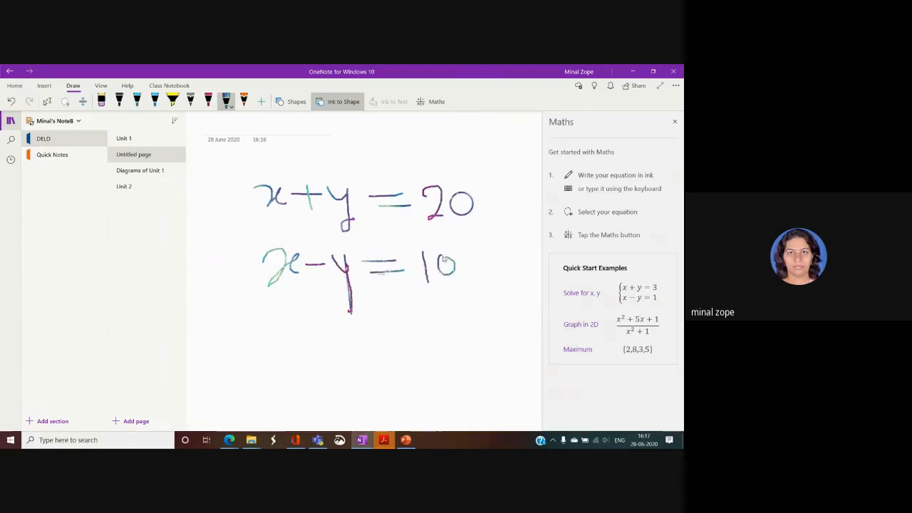
{"action": "left_click", "coordinate": [674, 123]}
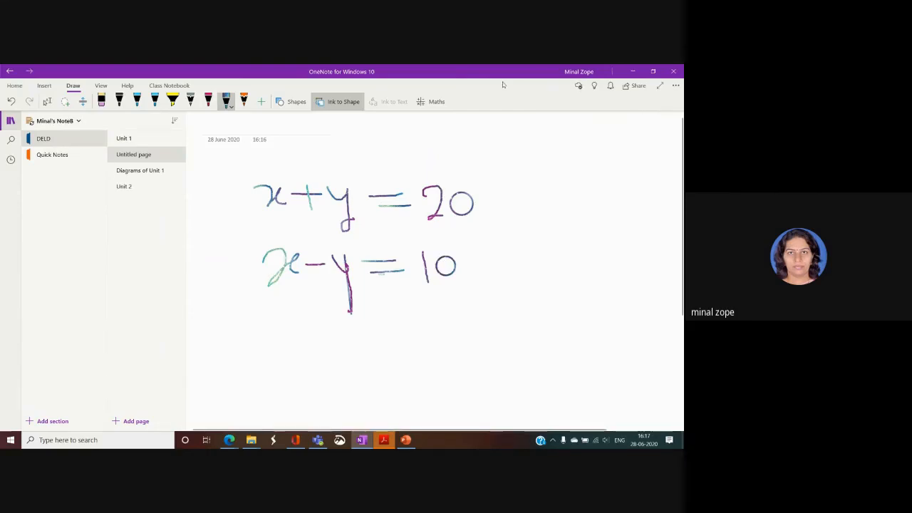
{"action": "left_click", "coordinate": [633, 86]}
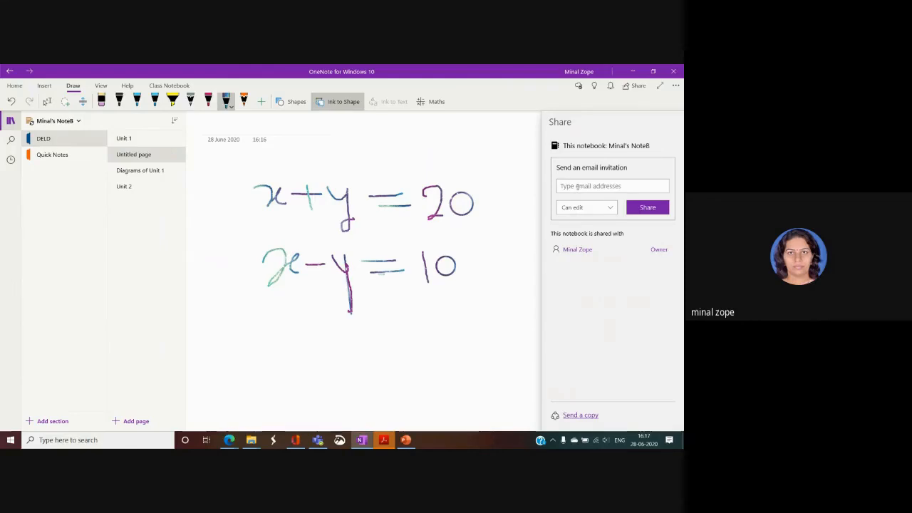
{"action": "left_click", "coordinate": [577, 415]}
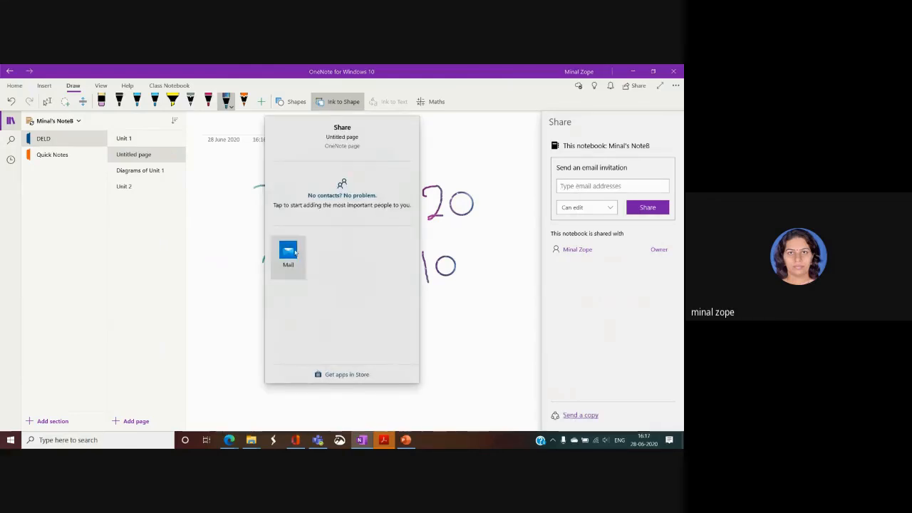
{"action": "left_click", "coordinate": [478, 326]}
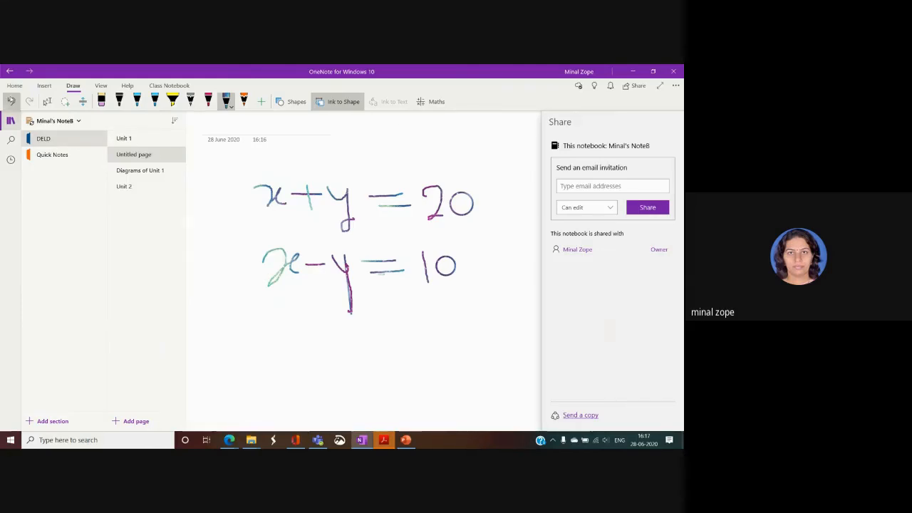
{"action": "left_click", "coordinate": [15, 86]}
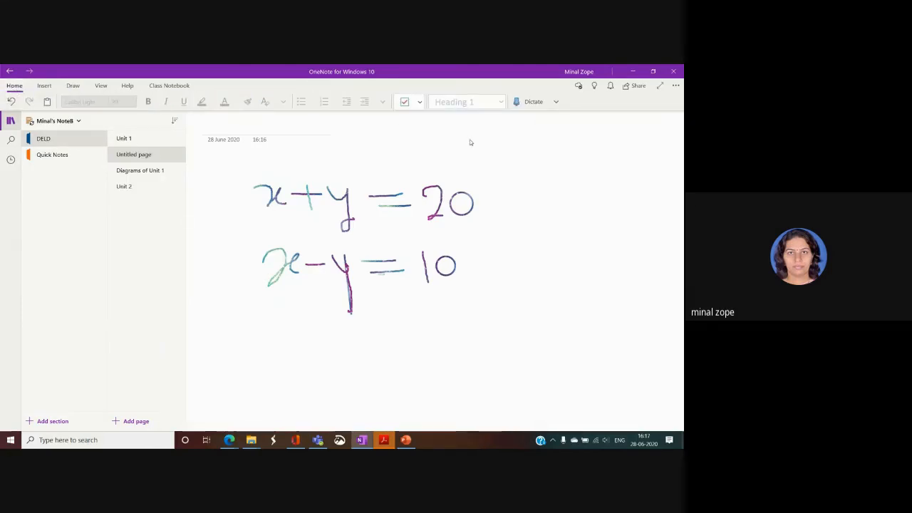